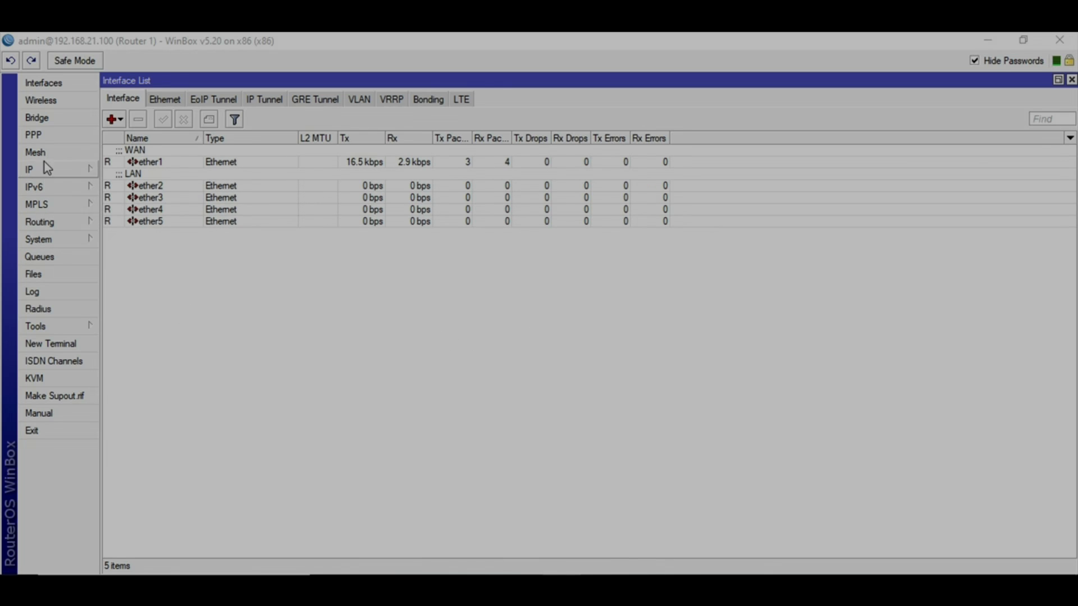
Open the Wireless Tables window from the left menu
click(59, 108)
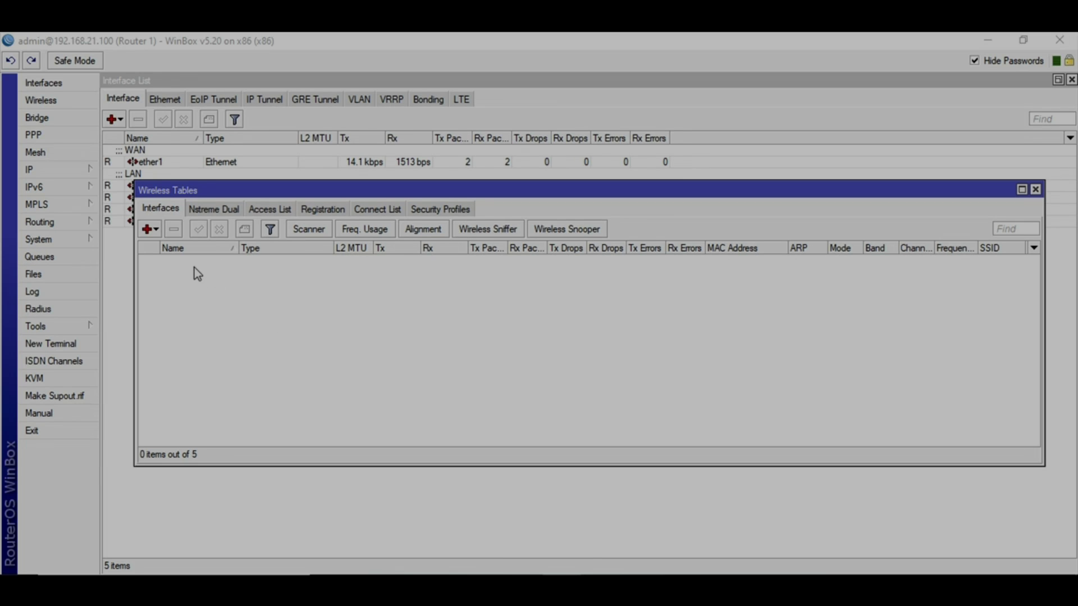
Add a new virtual AP interface and rename it from wlan1 to Guest
click(149, 230)
click(169, 249)
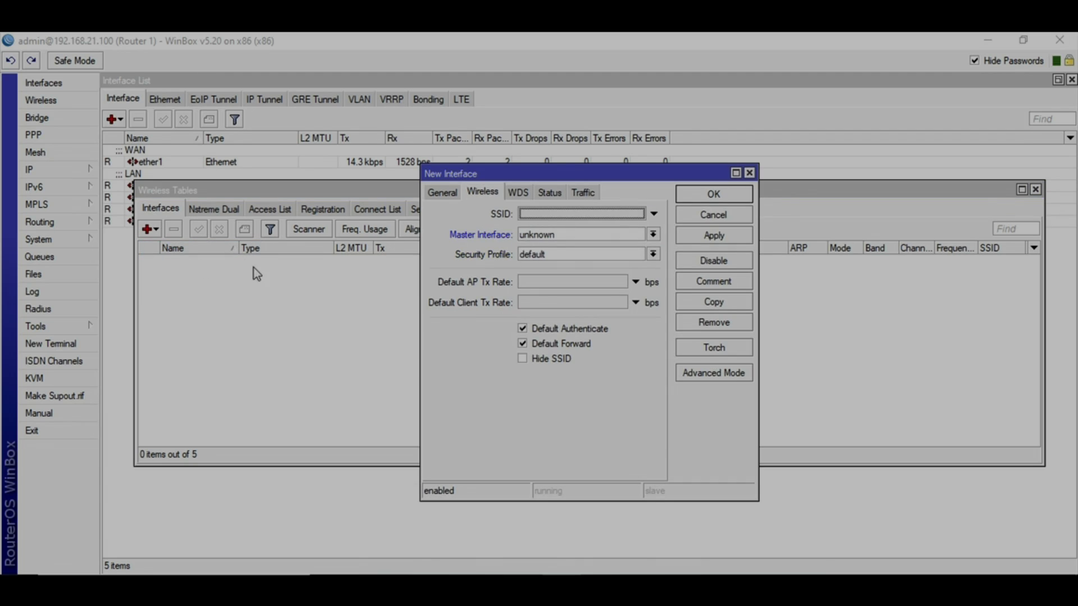
click(544, 212)
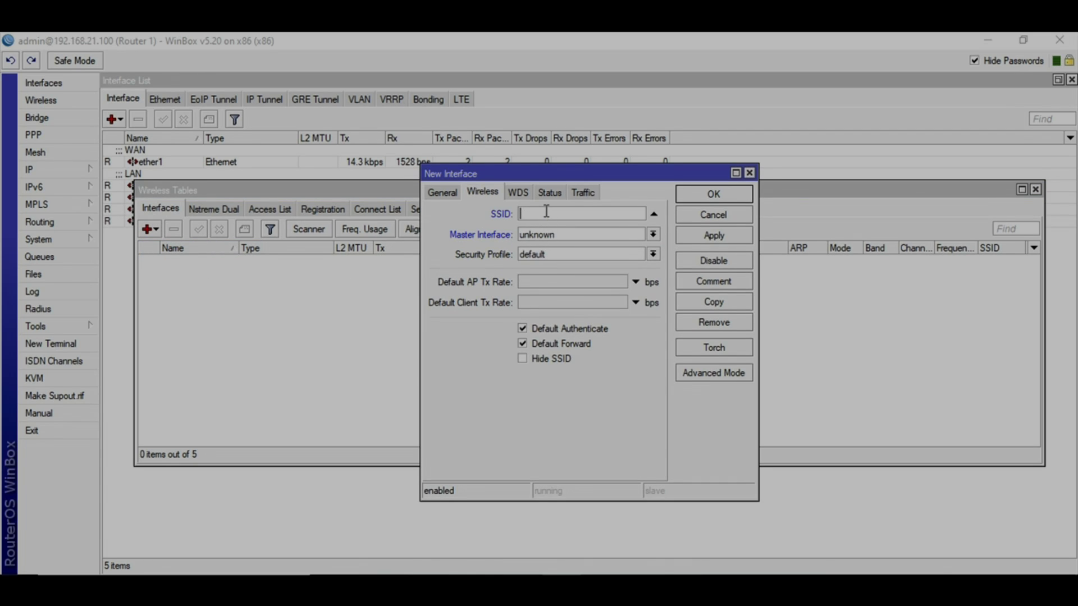
click(441, 194)
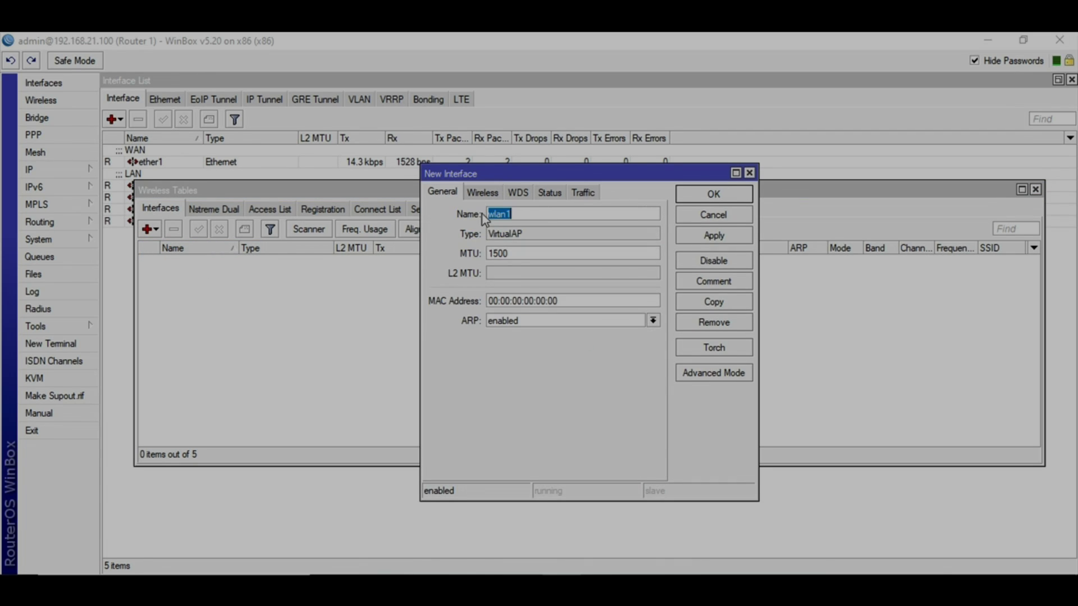
click(537, 217)
key(BackSpace)
key(BackSpace)
key(BackSpace)
key(BackSpace)
key(BackSpace)
text(Guest)
Set the virtual AP's SSID to 'XYZ Guest Network', keeping the default security profile
click(482, 192)
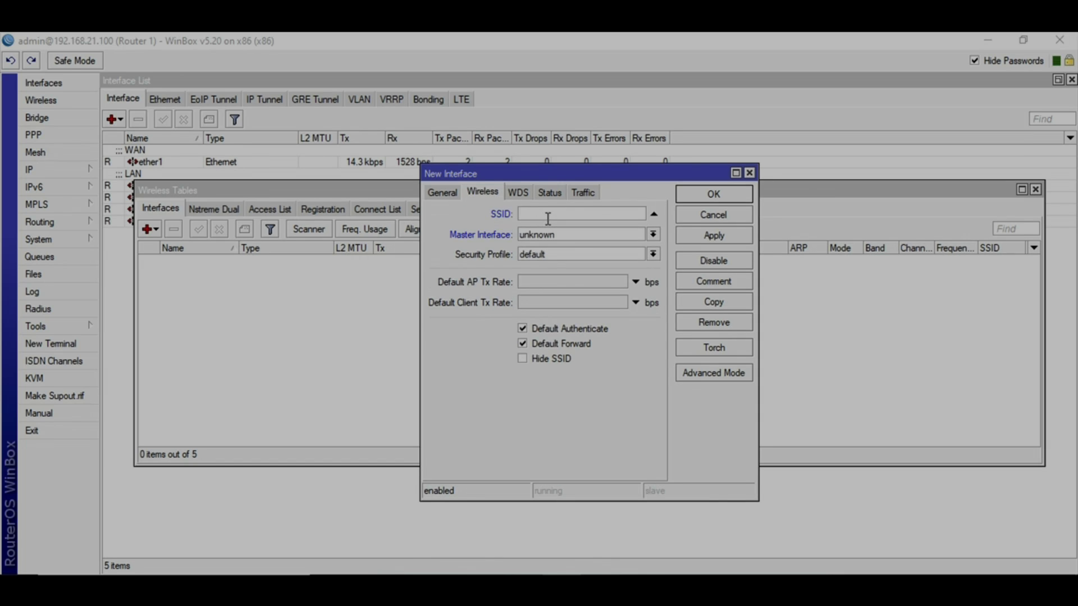
click(548, 218)
text(XYZ Guest Network)
click(514, 194)
click(482, 192)
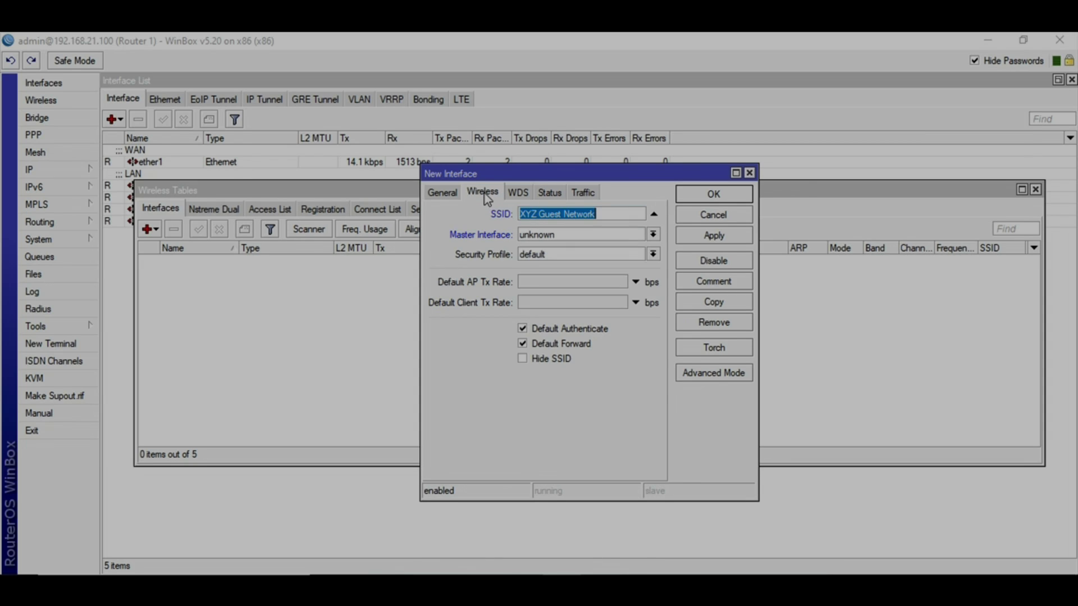
click(589, 256)
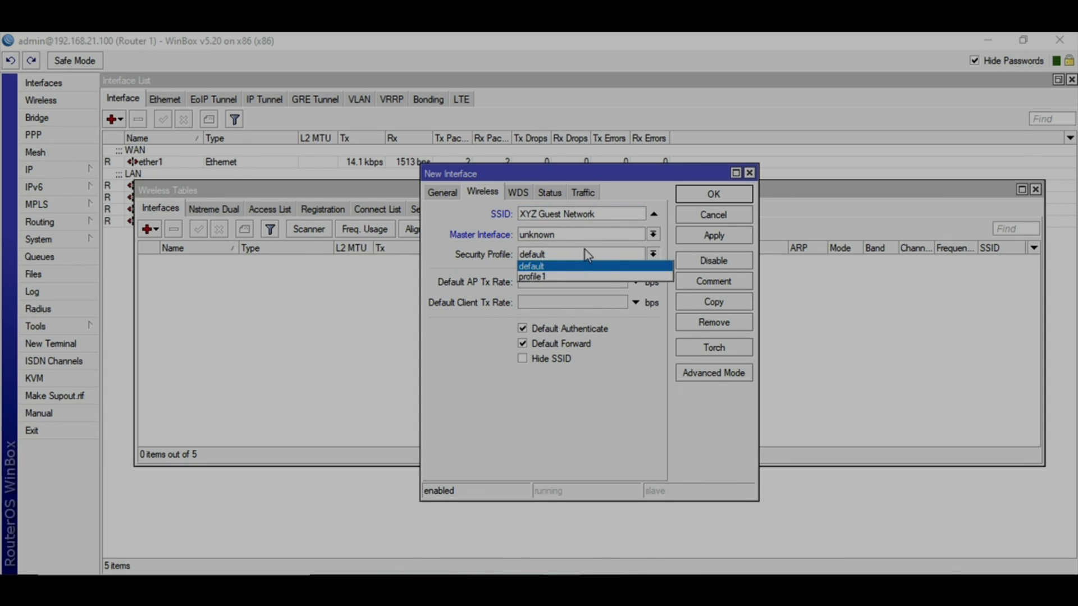
click(564, 266)
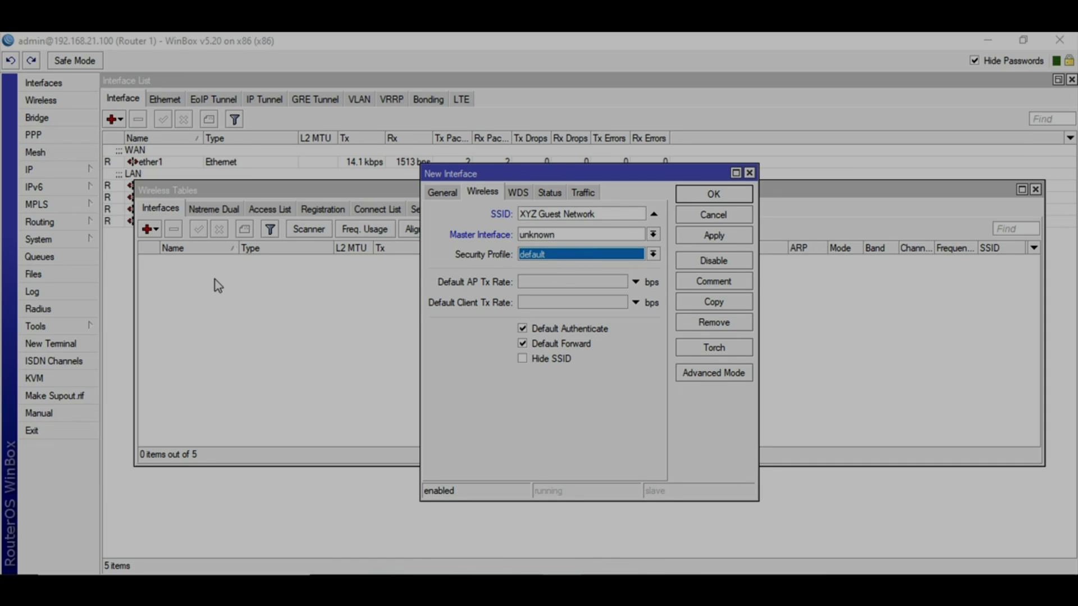
click(373, 318)
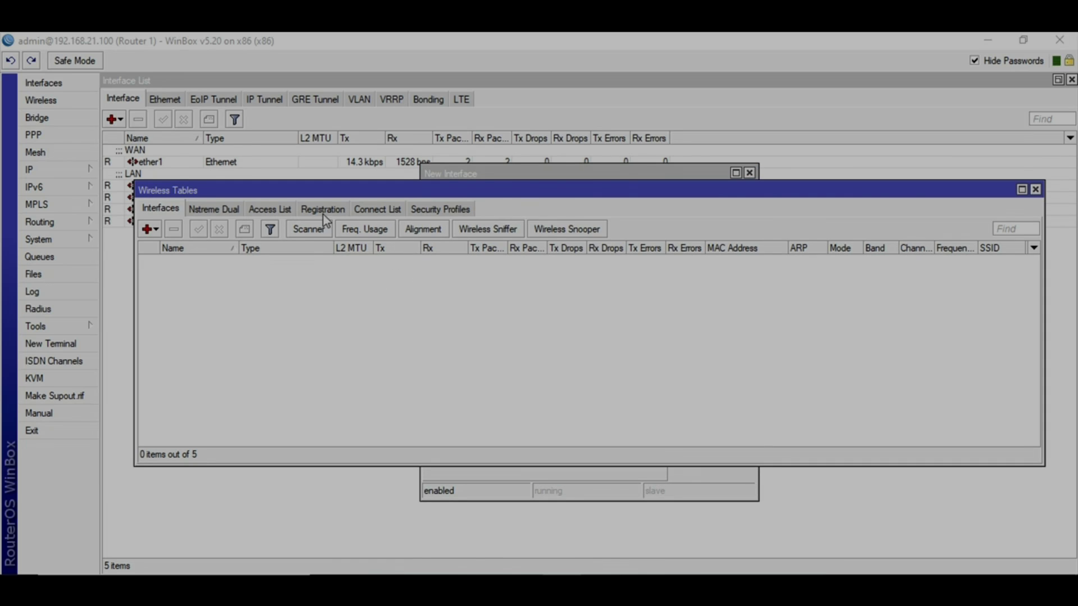
Create a 'Guest' security profile using WPA2 PSK only, entering its pre-shared key
click(462, 212)
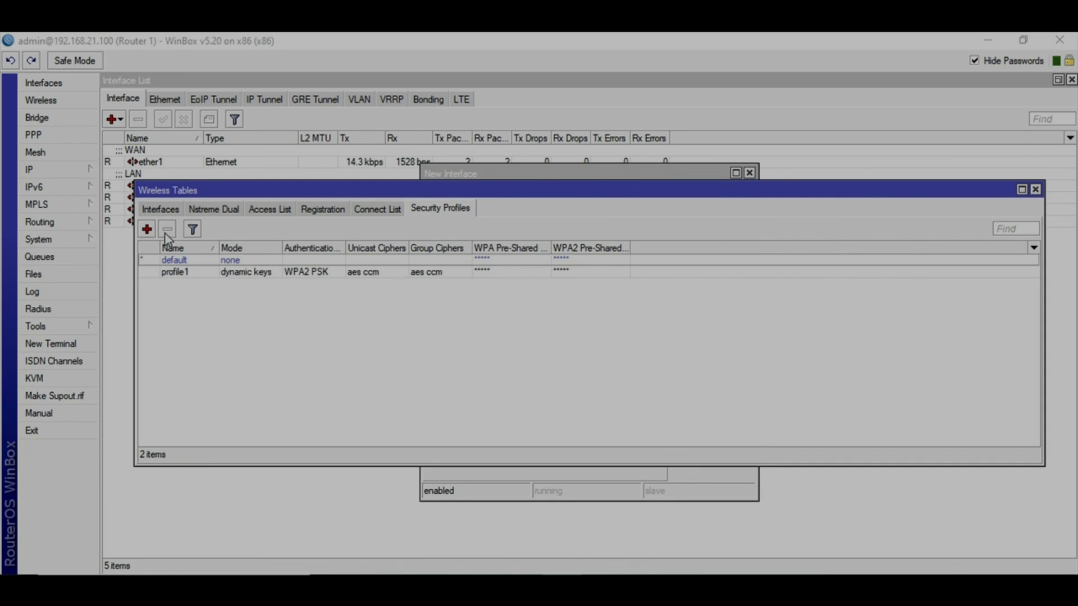
click(147, 229)
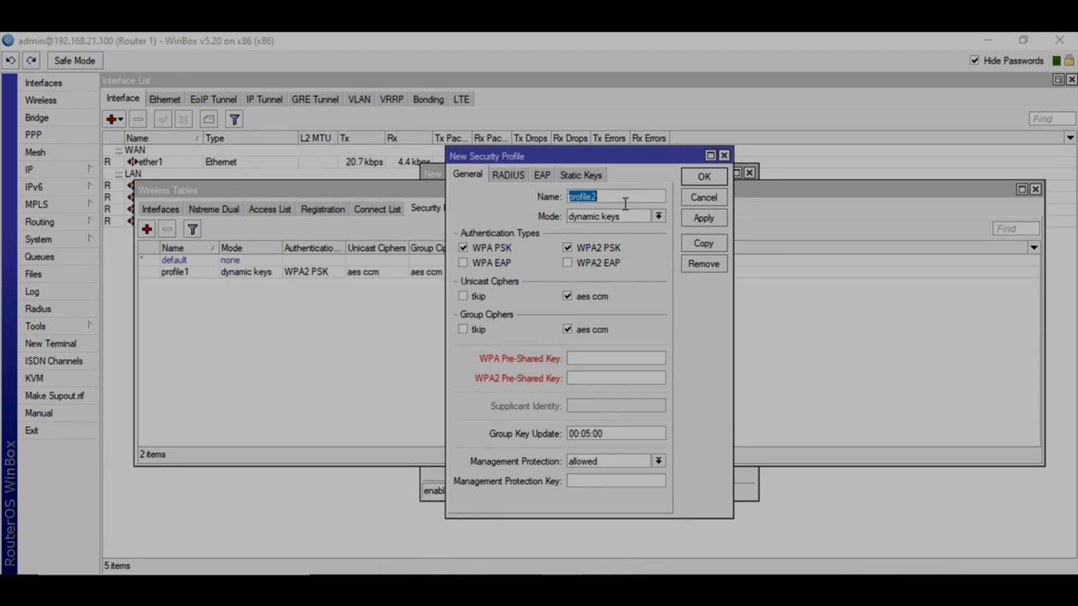
text(Guest)
click(470, 248)
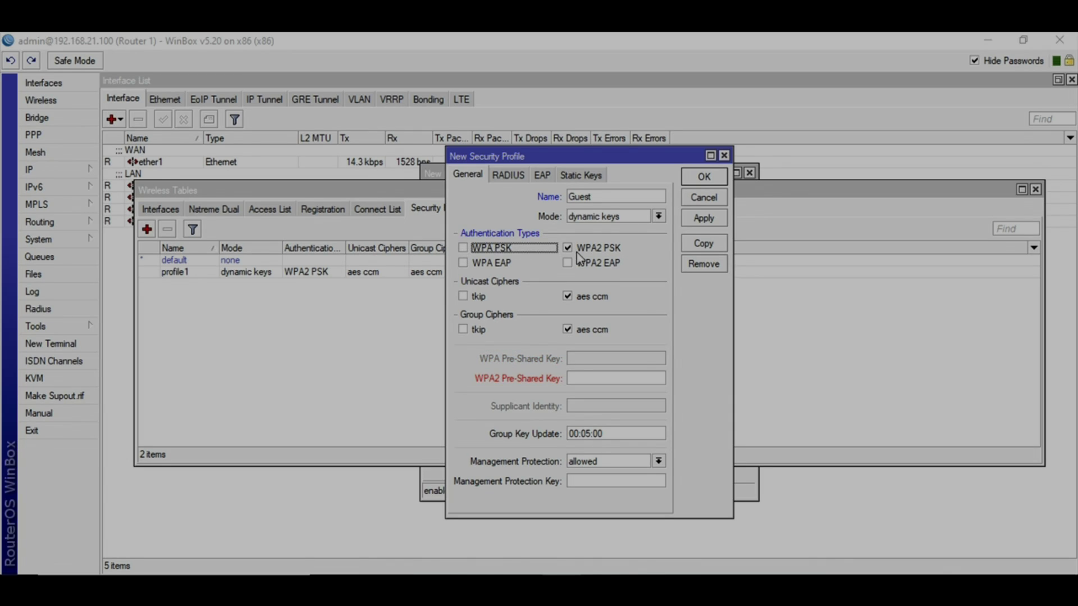
click(586, 379)
text(1)
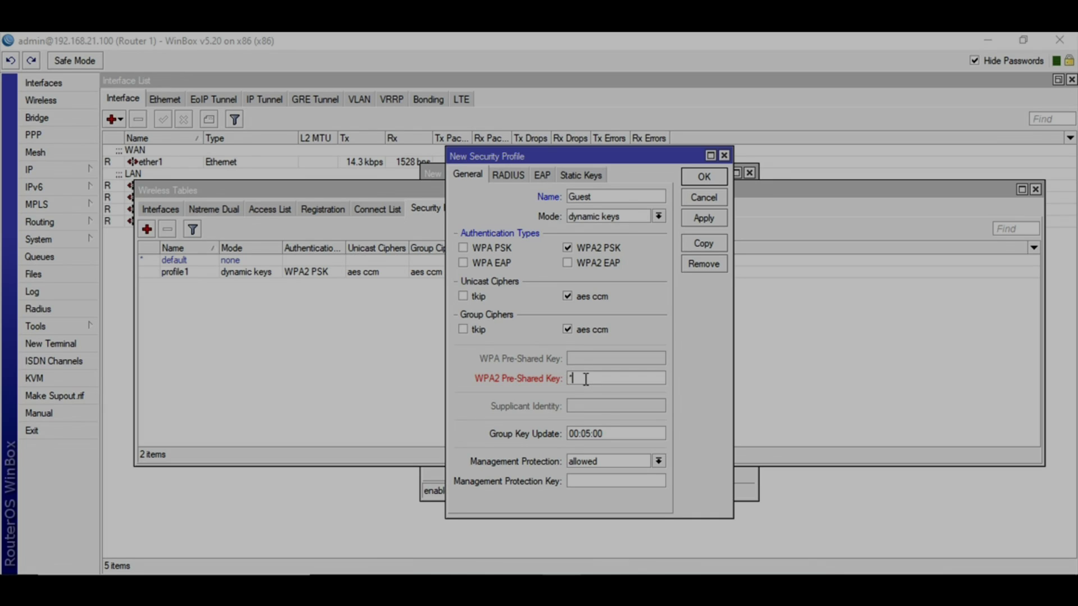
text(2345678)
click(704, 217)
click(704, 176)
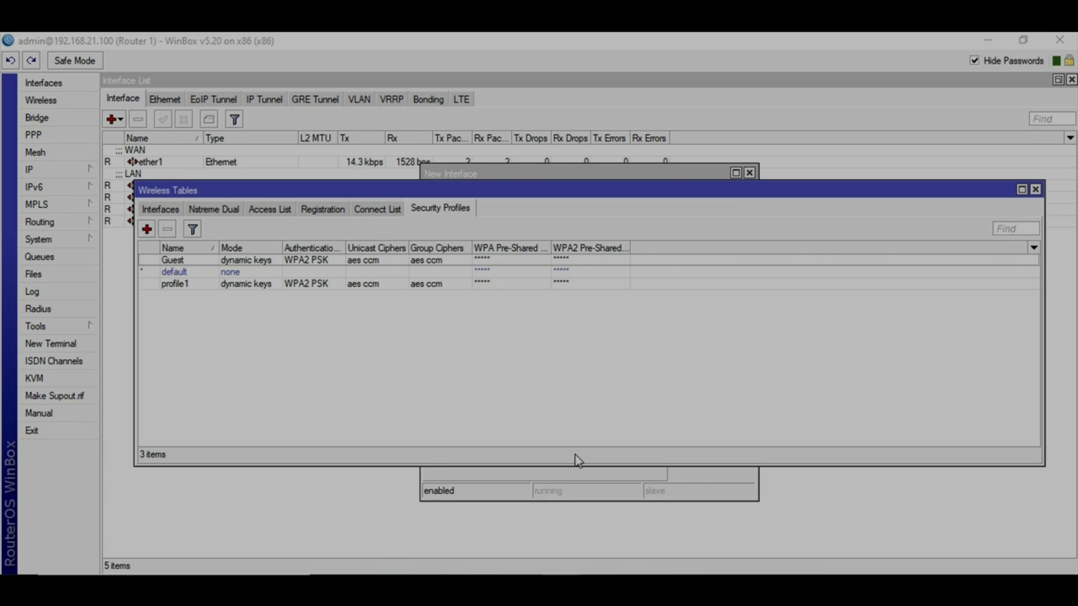
Give the Guest virtual AP the Guest security profile, save it, and close the dialogs
click(564, 483)
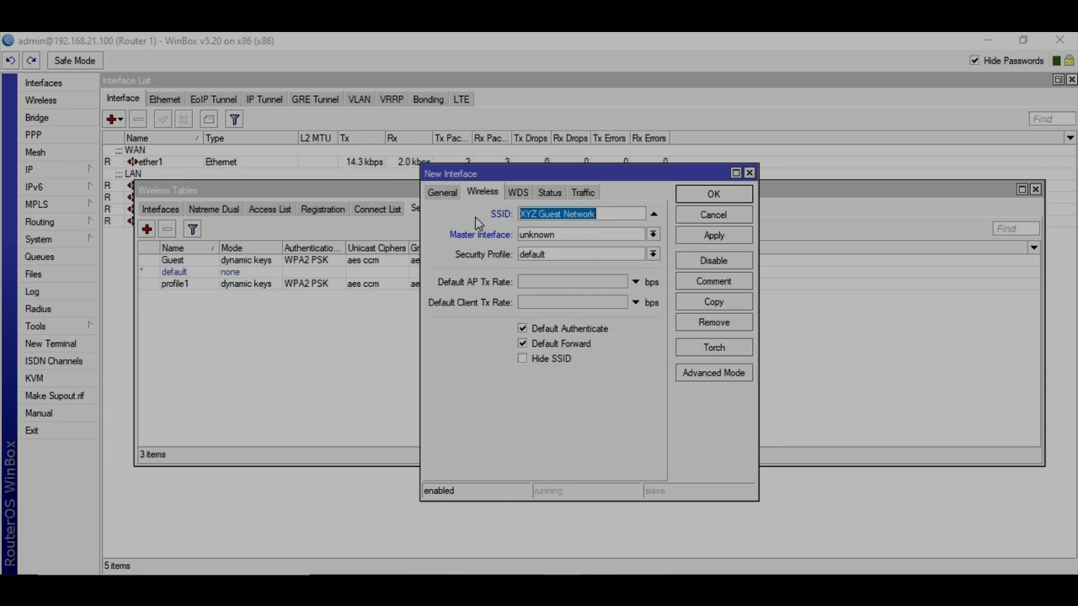
click(444, 193)
click(481, 194)
click(593, 259)
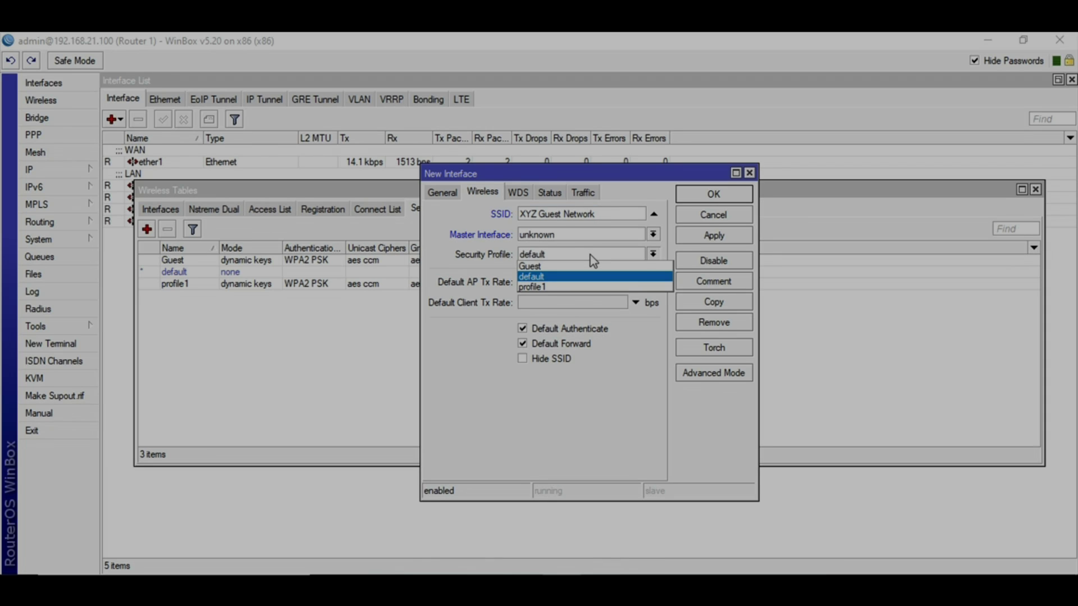
click(548, 261)
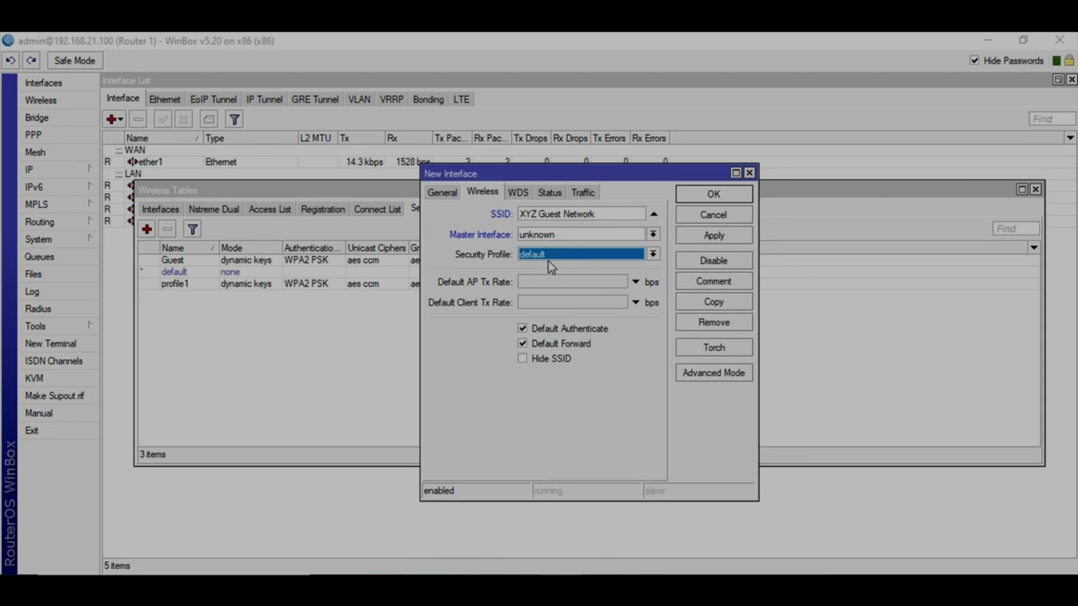
click(548, 262)
click(543, 267)
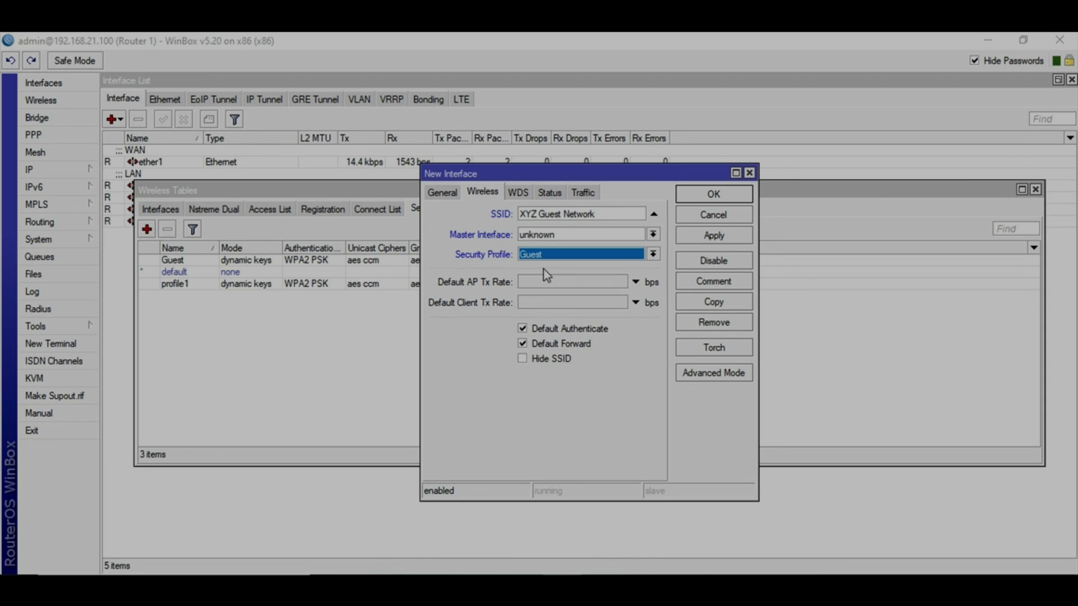
click(724, 235)
click(715, 196)
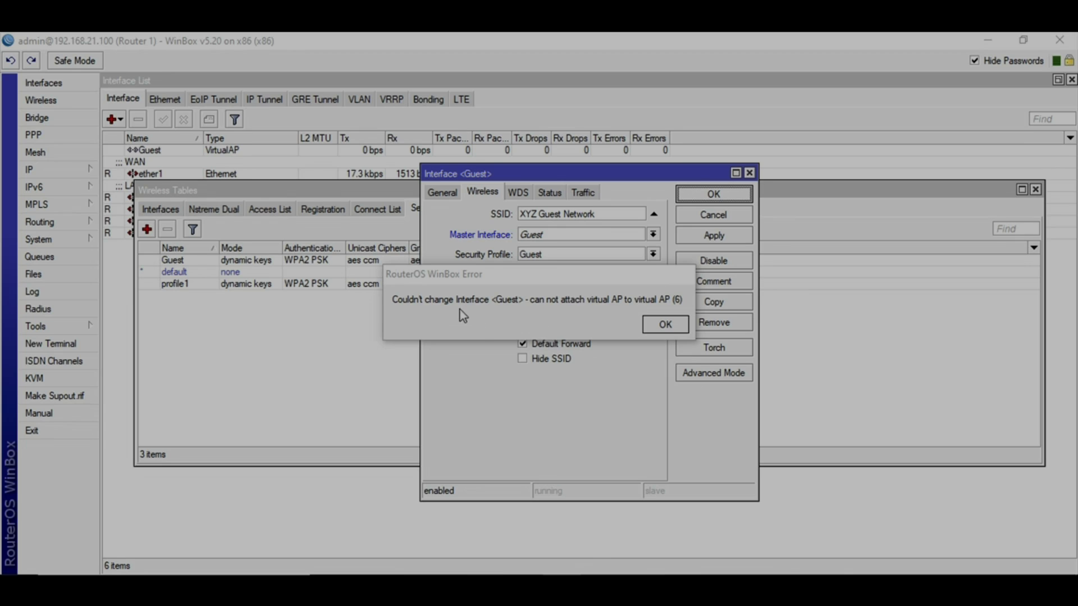
drag(575, 278, 974, 507)
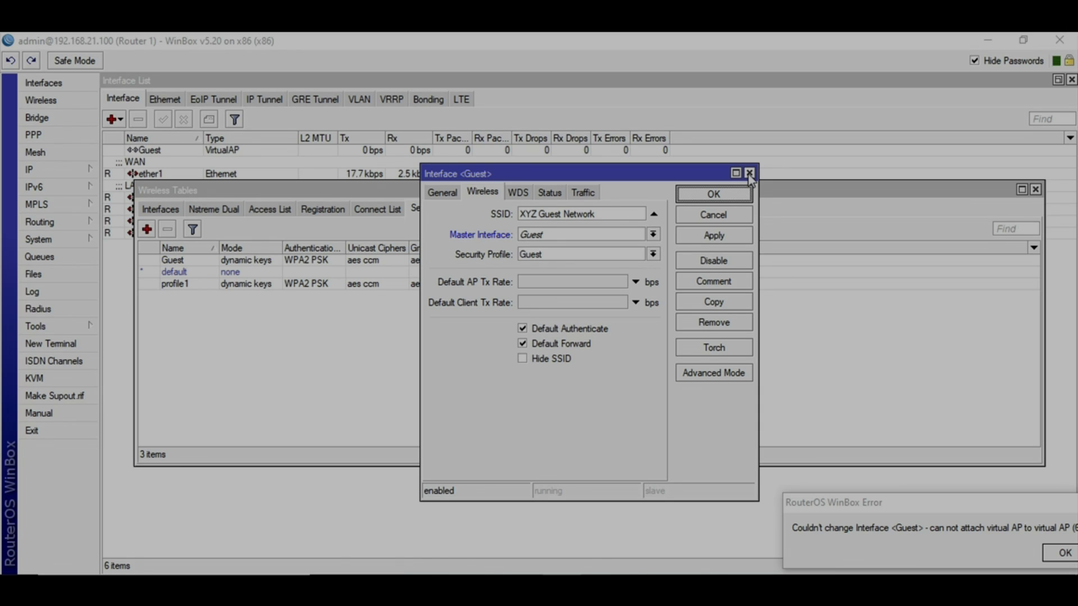
click(749, 173)
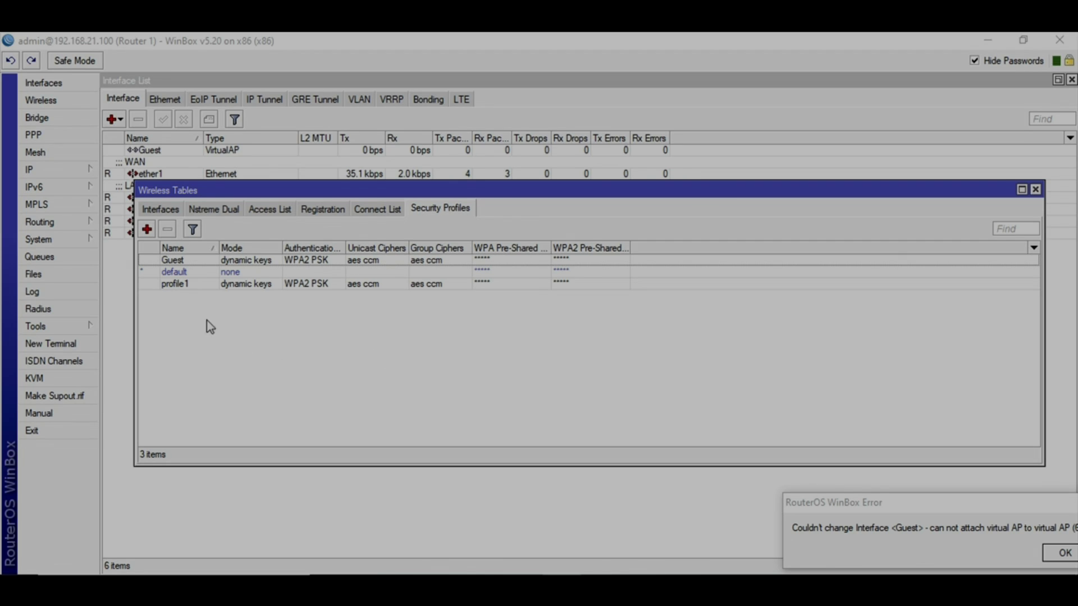
Add IP address 10.120.120.1/24 on the Guest interface
click(1035, 189)
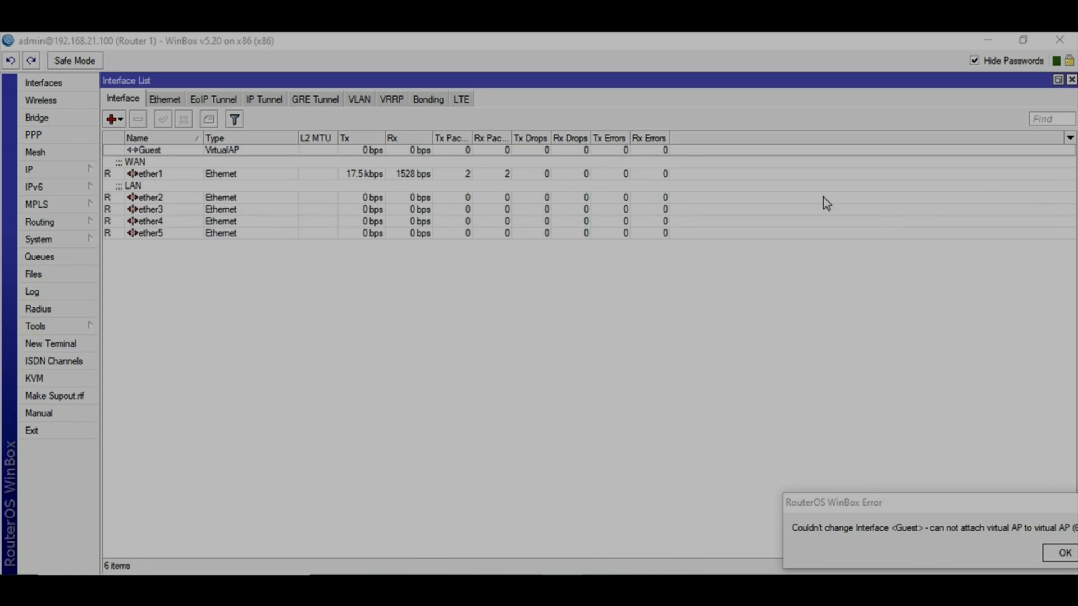
click(166, 150)
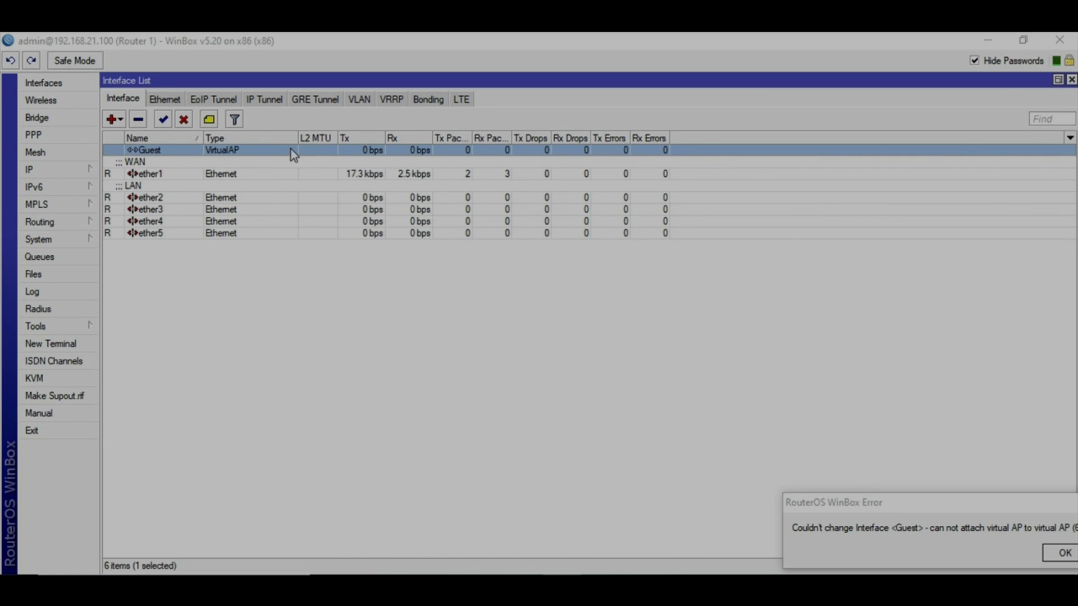
click(92, 174)
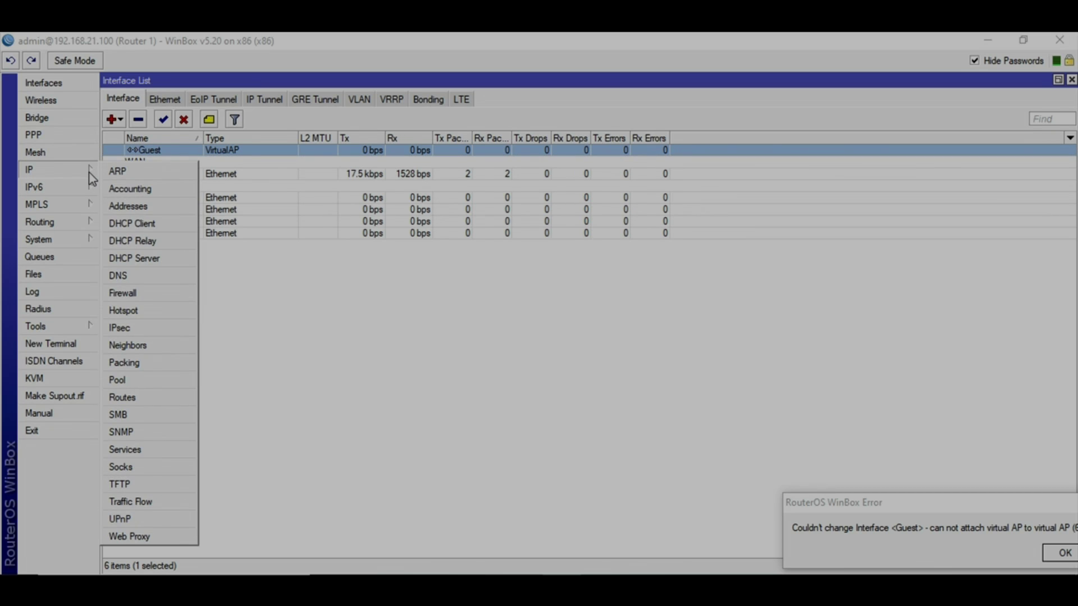
click(129, 208)
click(468, 219)
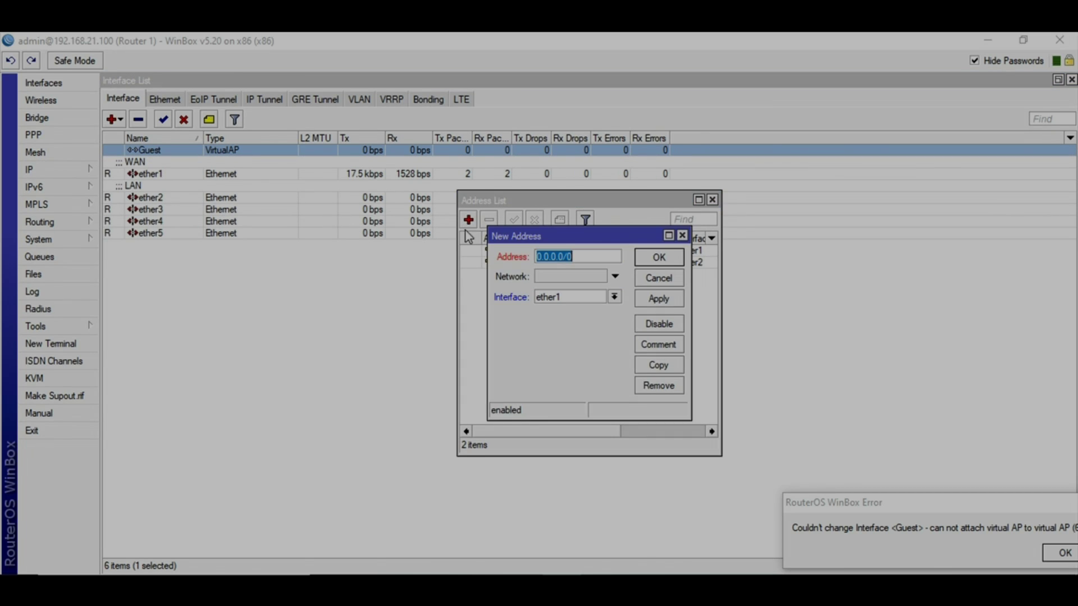
text(10)
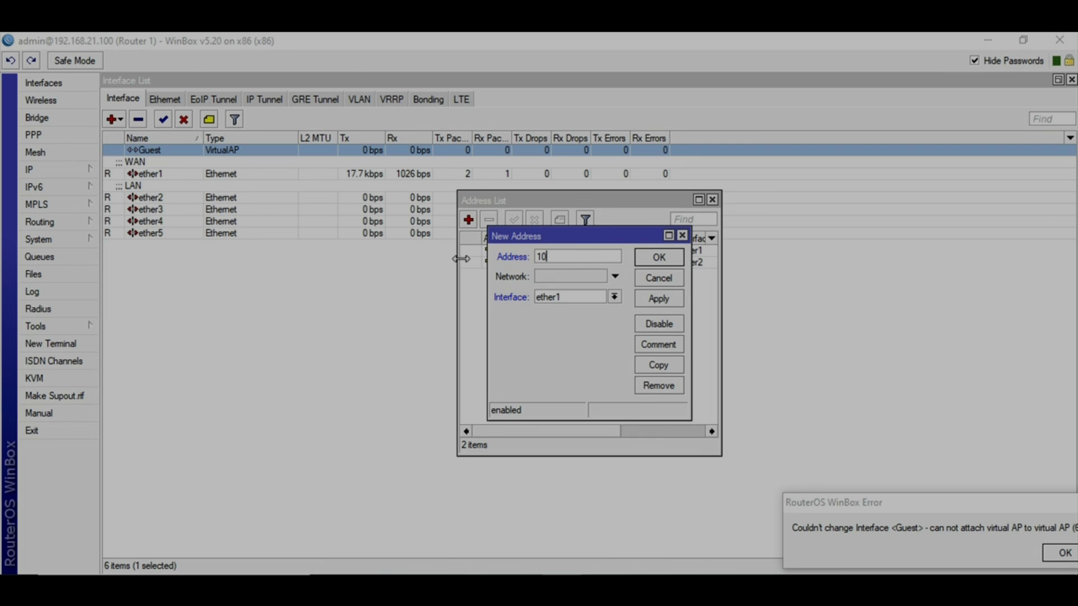
text(.120.120.1/24)
click(615, 296)
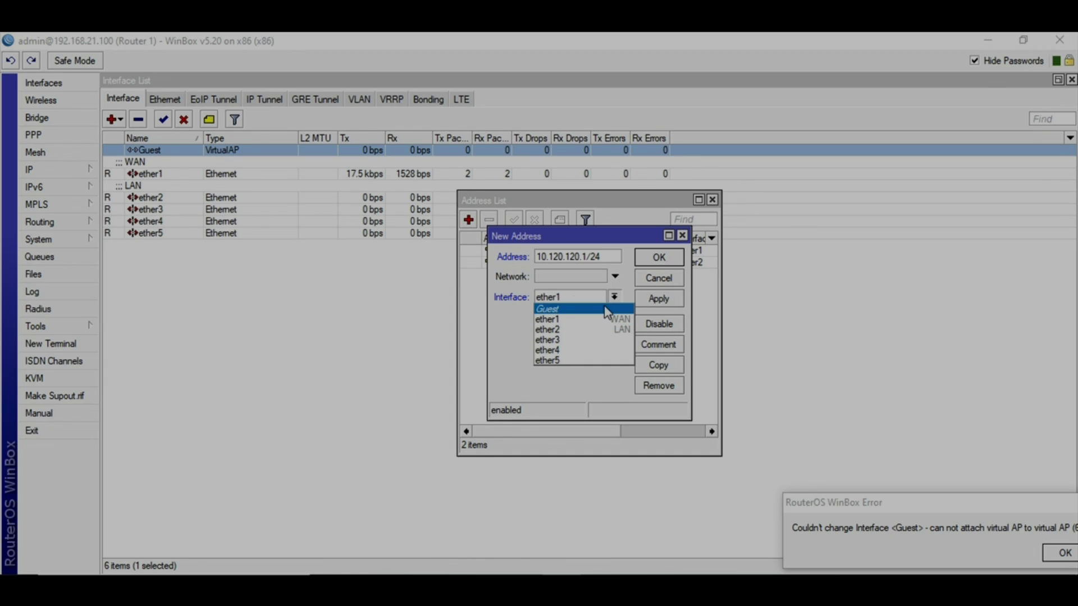
click(606, 312)
click(662, 302)
click(658, 257)
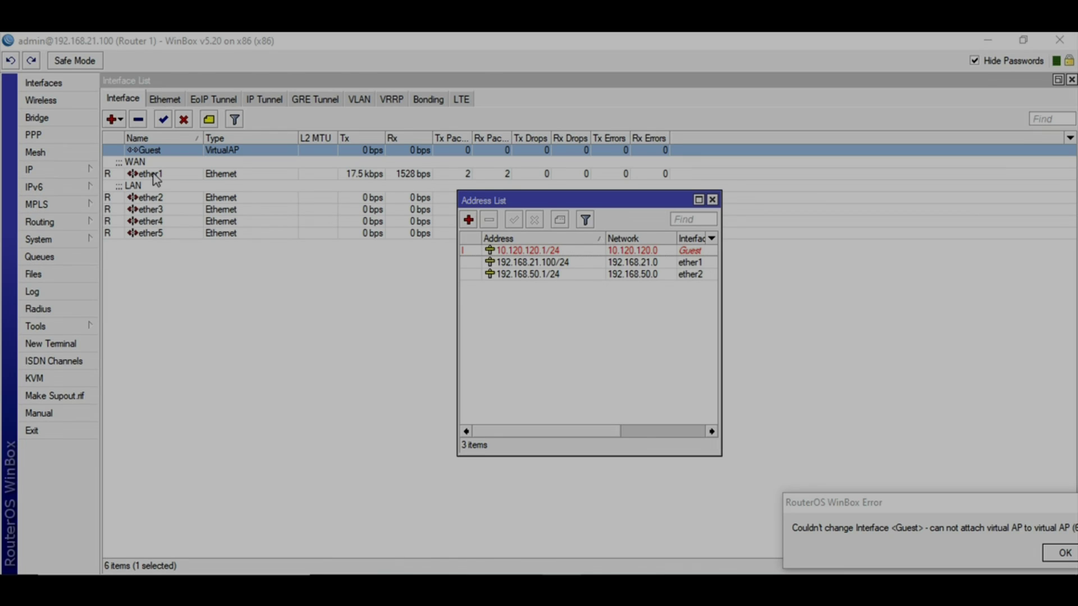
click(76, 175)
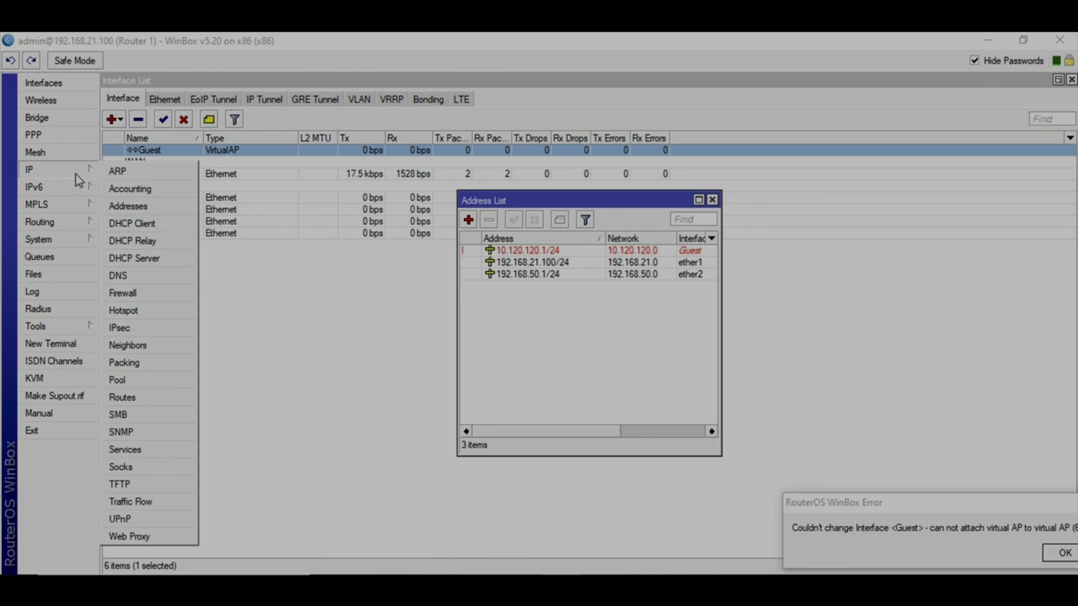
Cancel a manual DHCP server on Guest and launch the DHCP Setup wizard instead
click(147, 260)
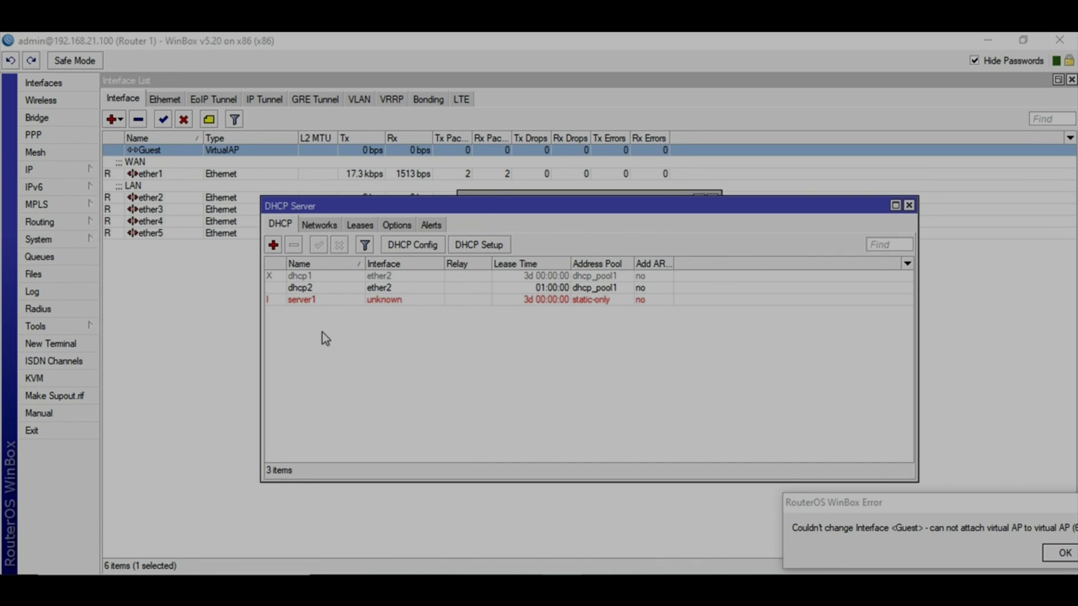
click(273, 245)
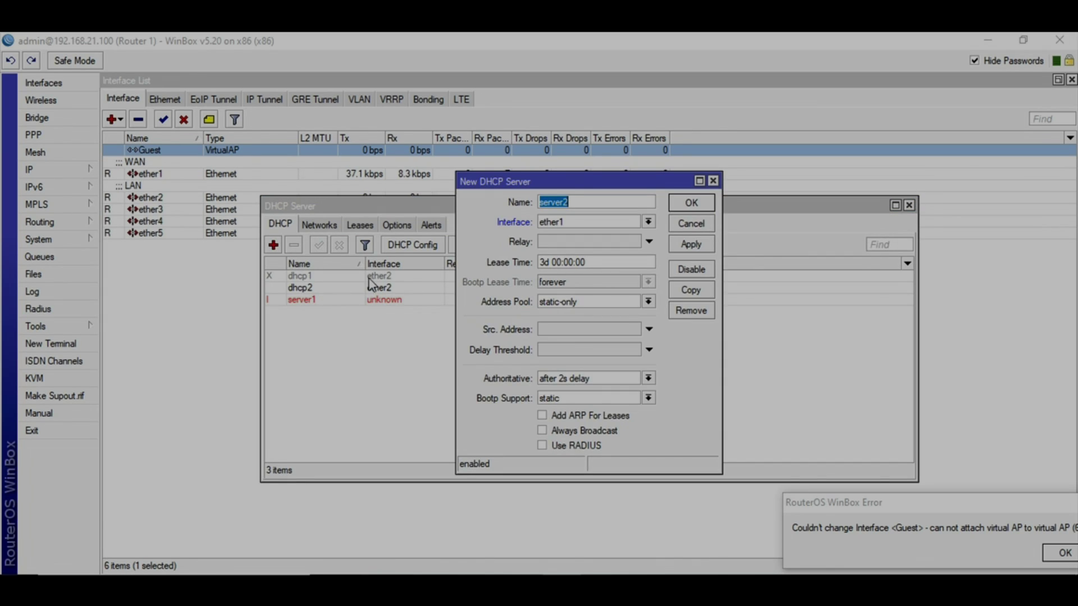
click(612, 224)
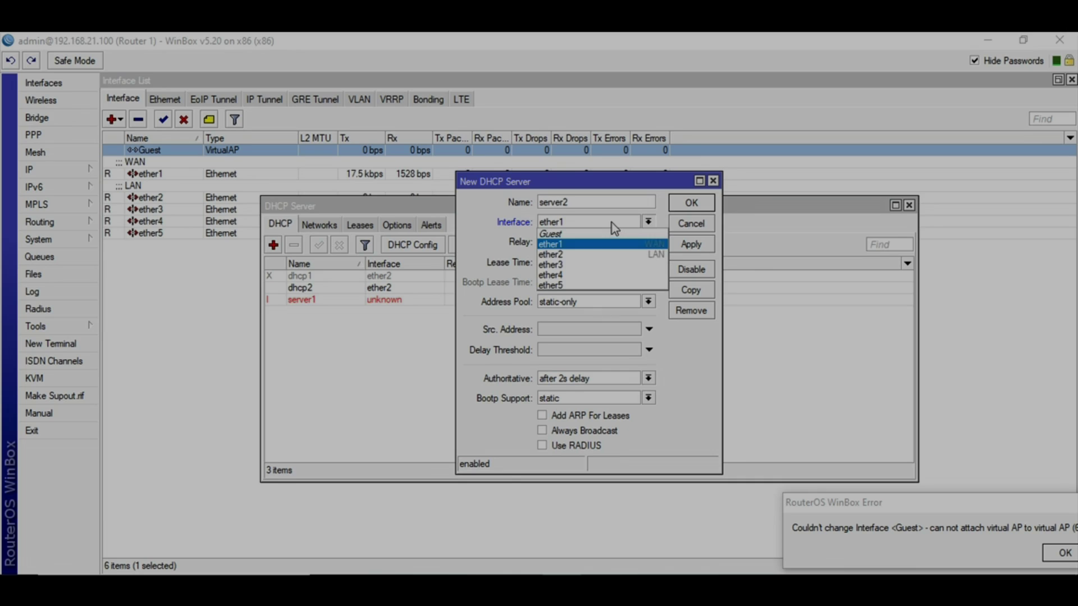
click(570, 236)
click(689, 224)
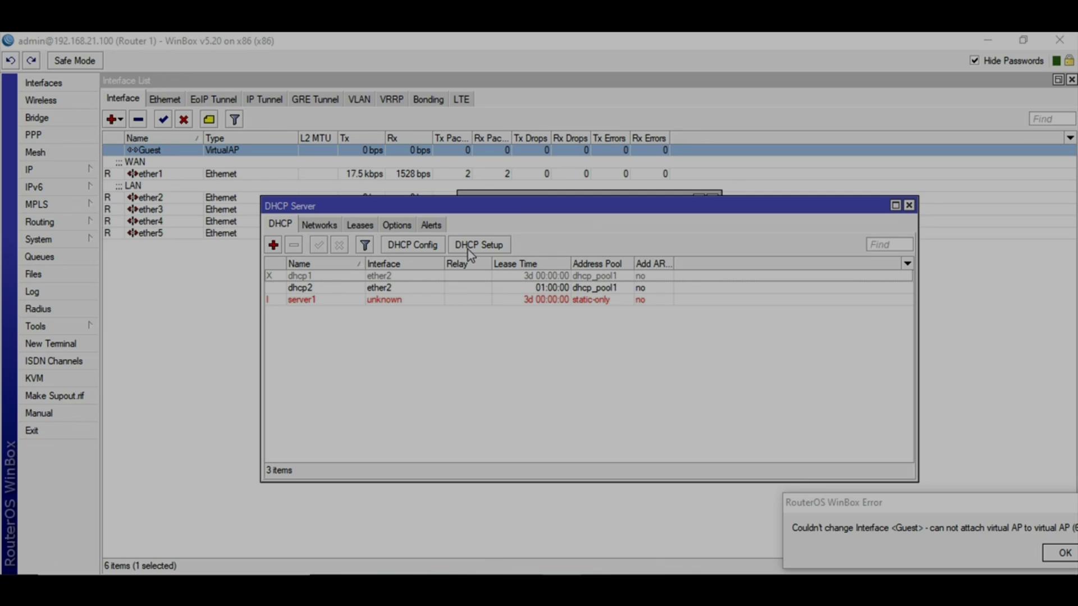
click(468, 248)
Run DHCP Setup on Guest: 10.120.120.0/24, gateway 10.120.120.1, DNS 8.8.8.8, 3d lease
click(607, 334)
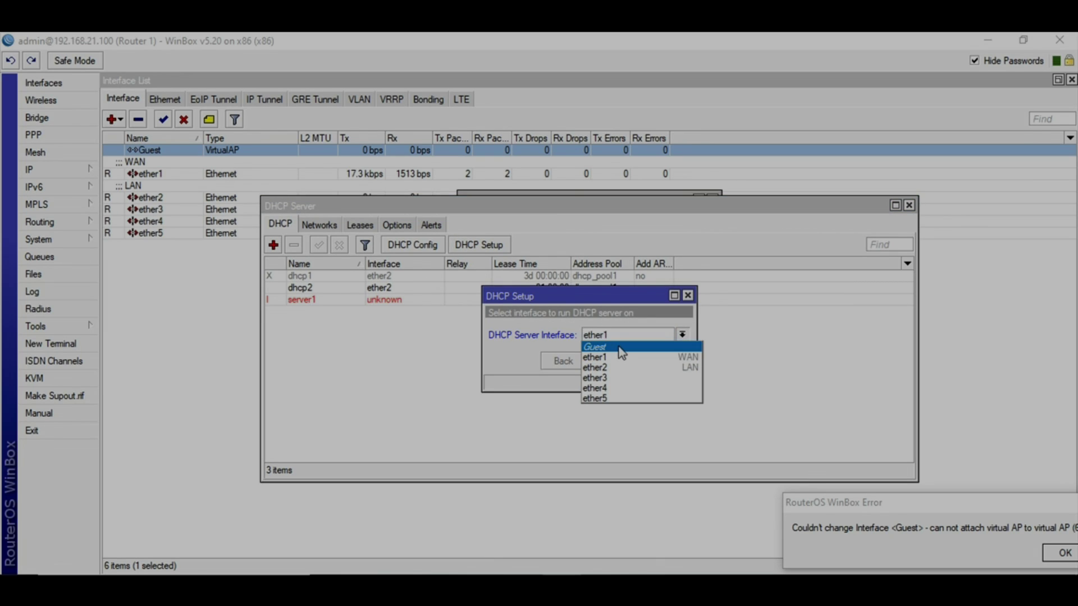
click(618, 350)
click(612, 360)
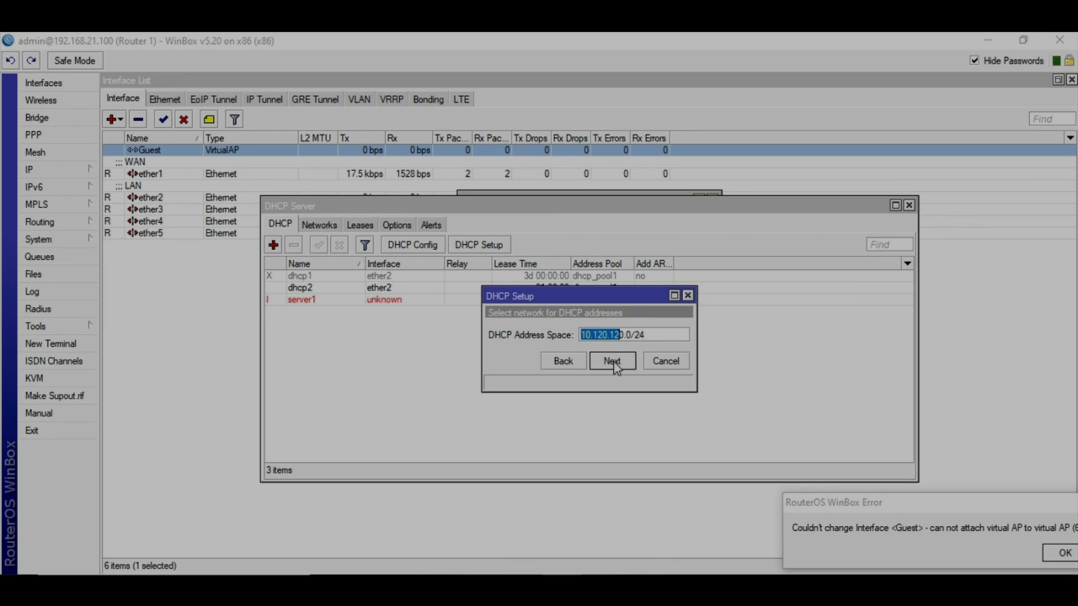
click(614, 365)
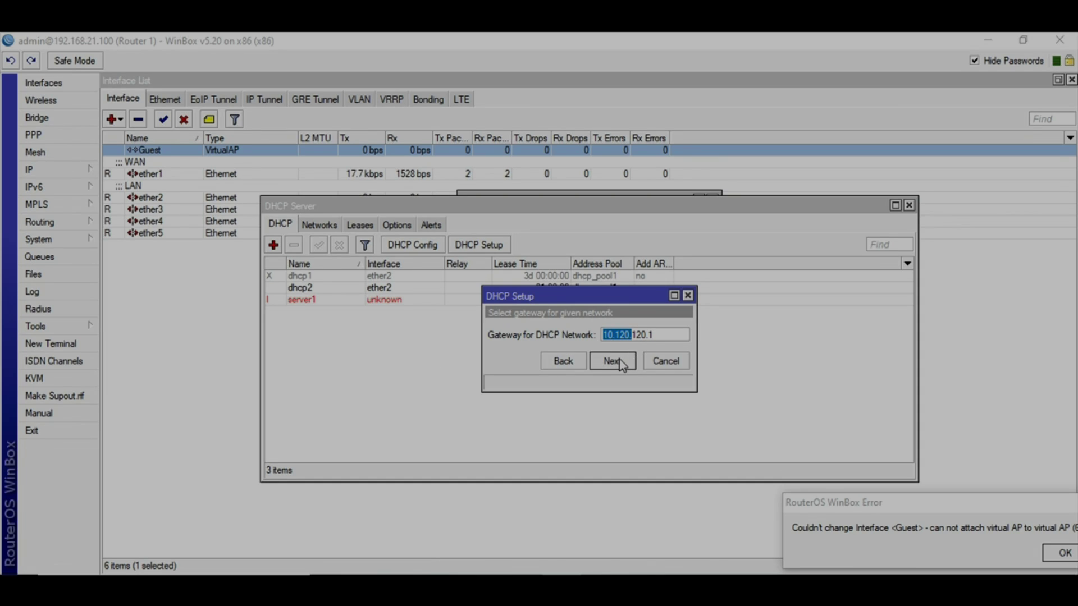
click(619, 359)
click(600, 362)
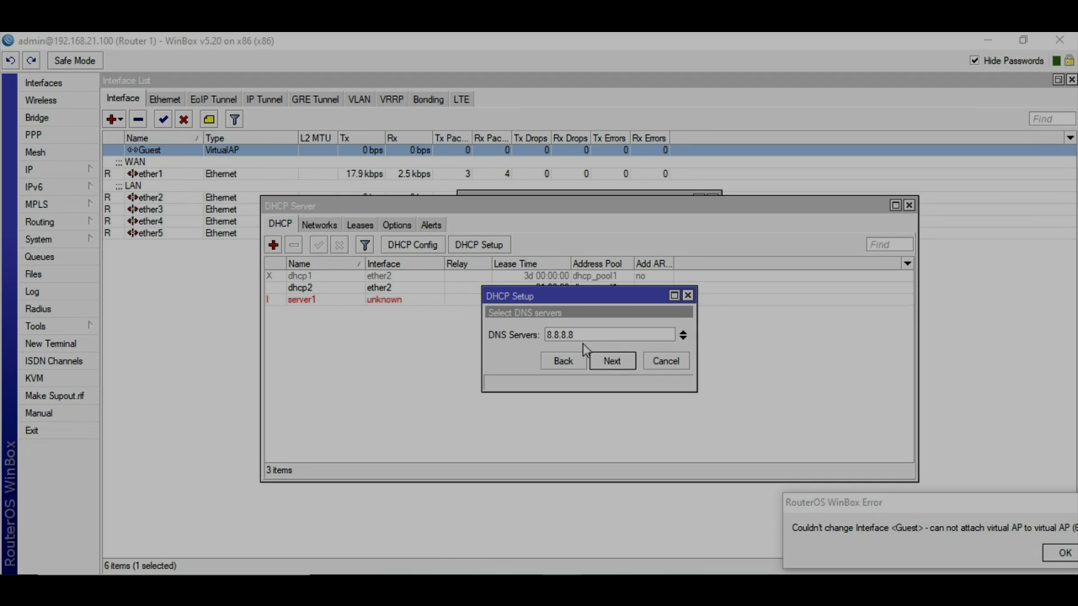
click(615, 363)
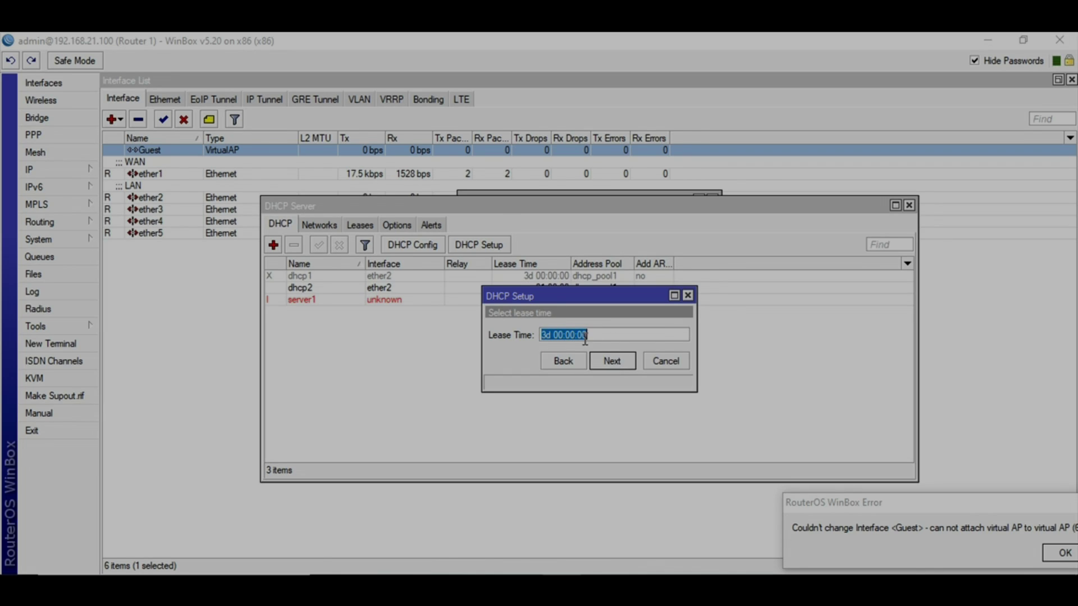
click(621, 368)
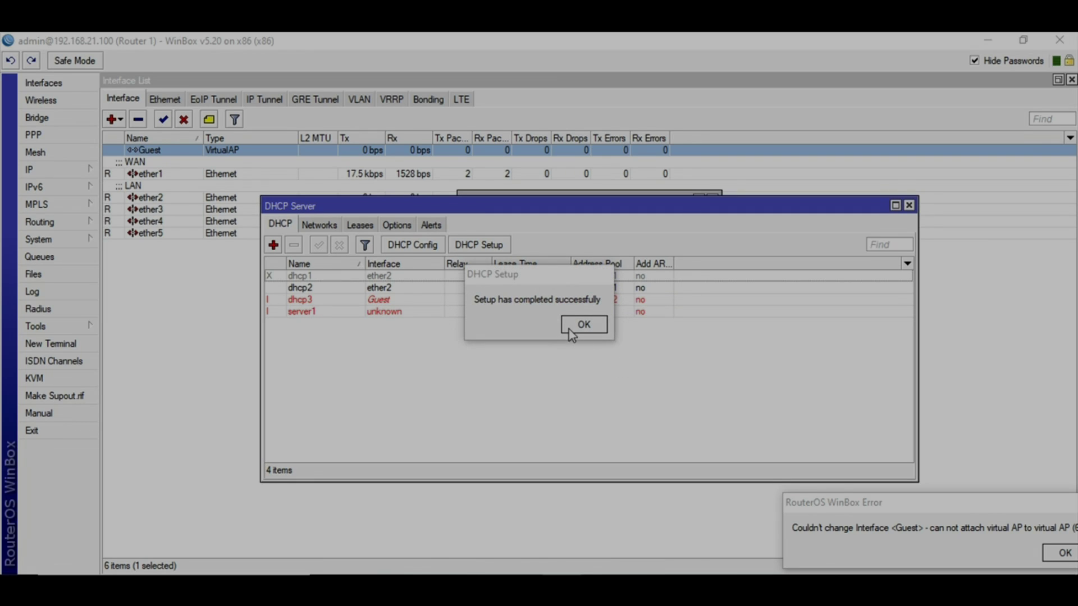
drag(498, 274, 555, 354)
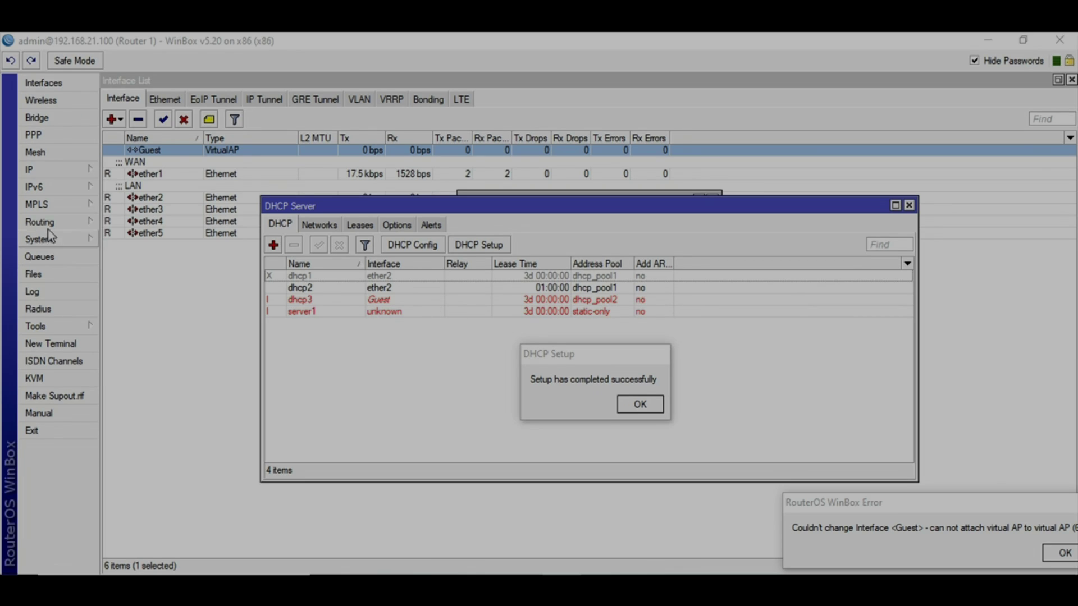
Show the Firewall NAT rules and dismiss the DHCP setup confirmation
click(62, 167)
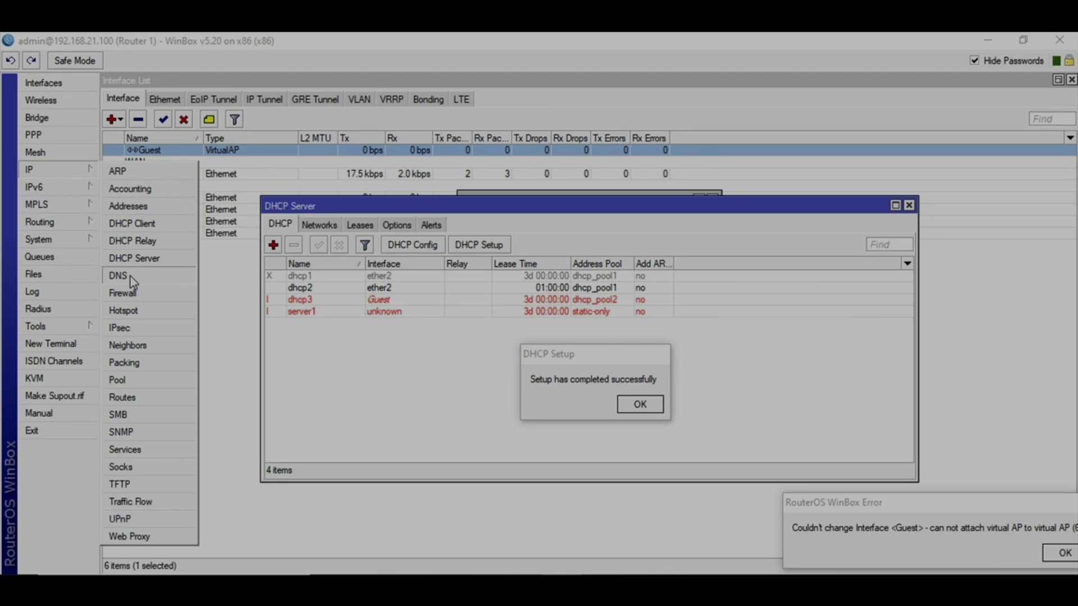
click(133, 296)
click(373, 209)
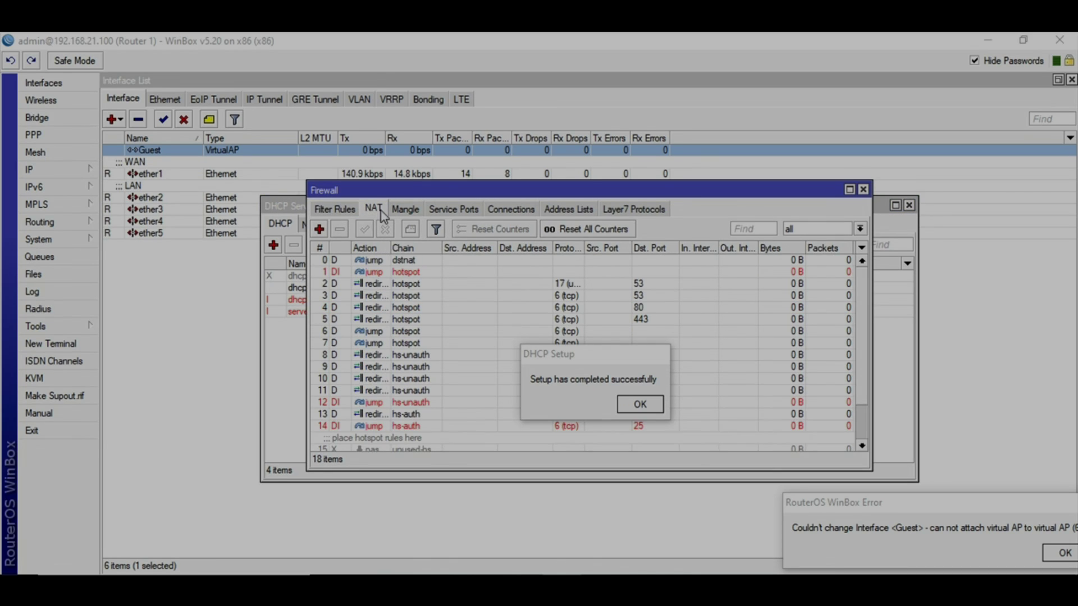
drag(587, 354, 714, 484)
click(769, 534)
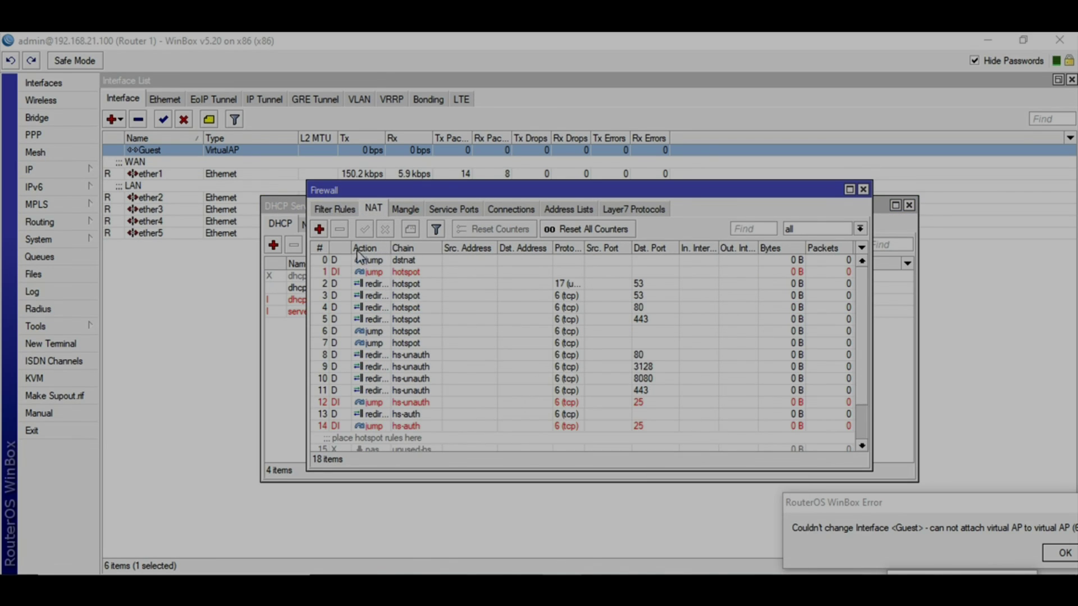
Add a masquerade NAT rule for source address 10.120.120.0/24
click(319, 229)
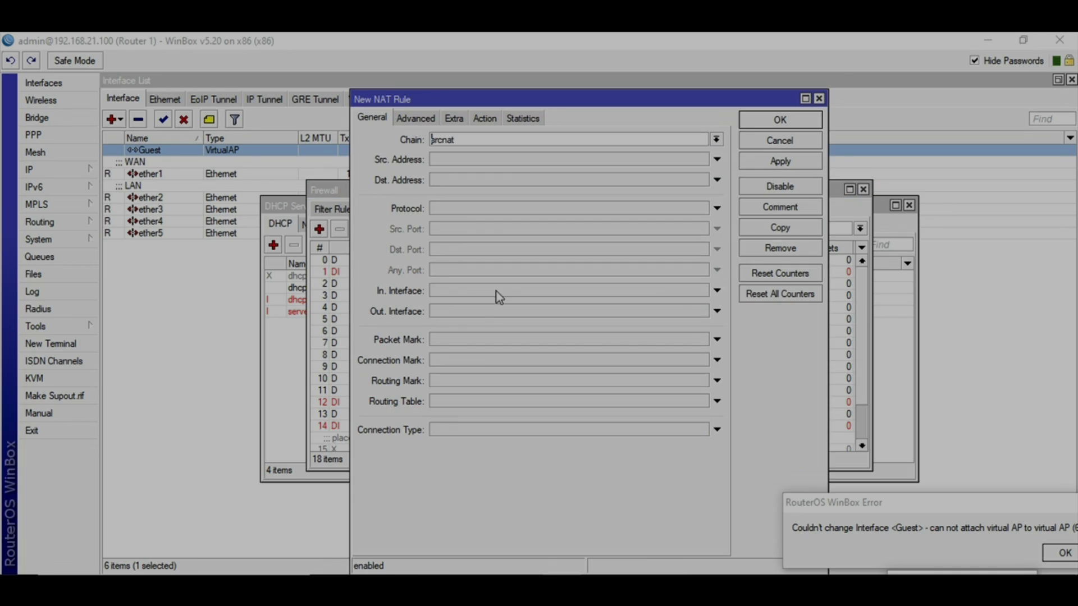
click(490, 160)
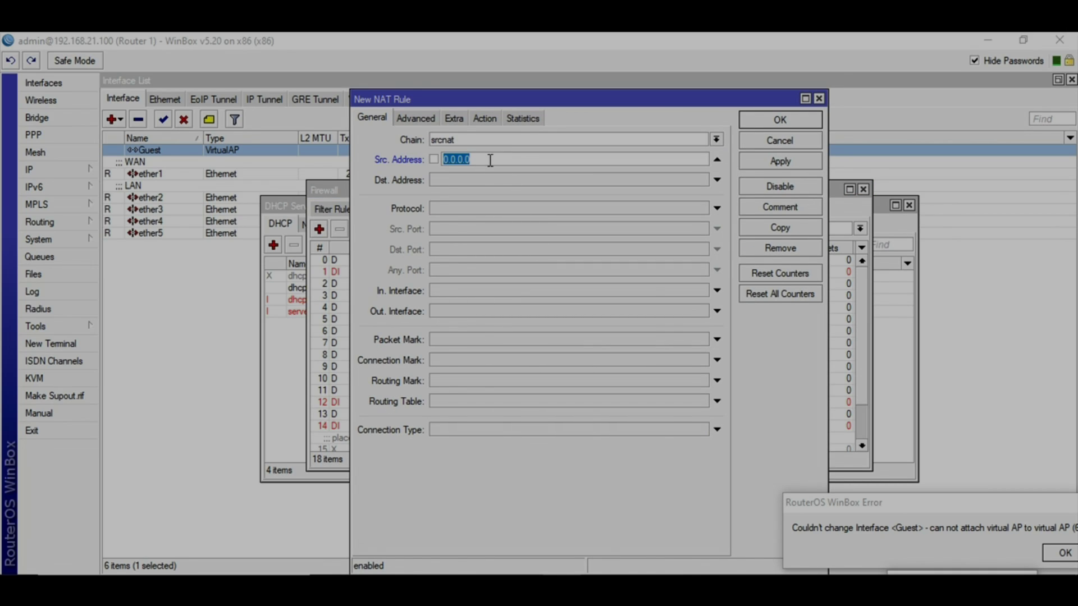
text(10.120.120.0/24)
click(488, 119)
click(494, 140)
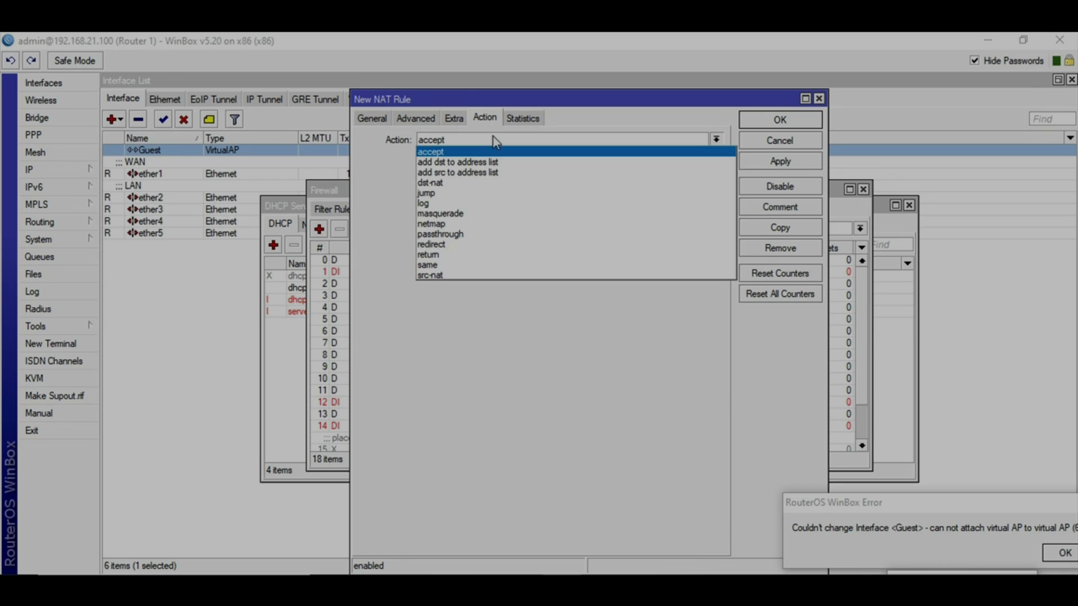
click(484, 209)
click(783, 164)
click(768, 120)
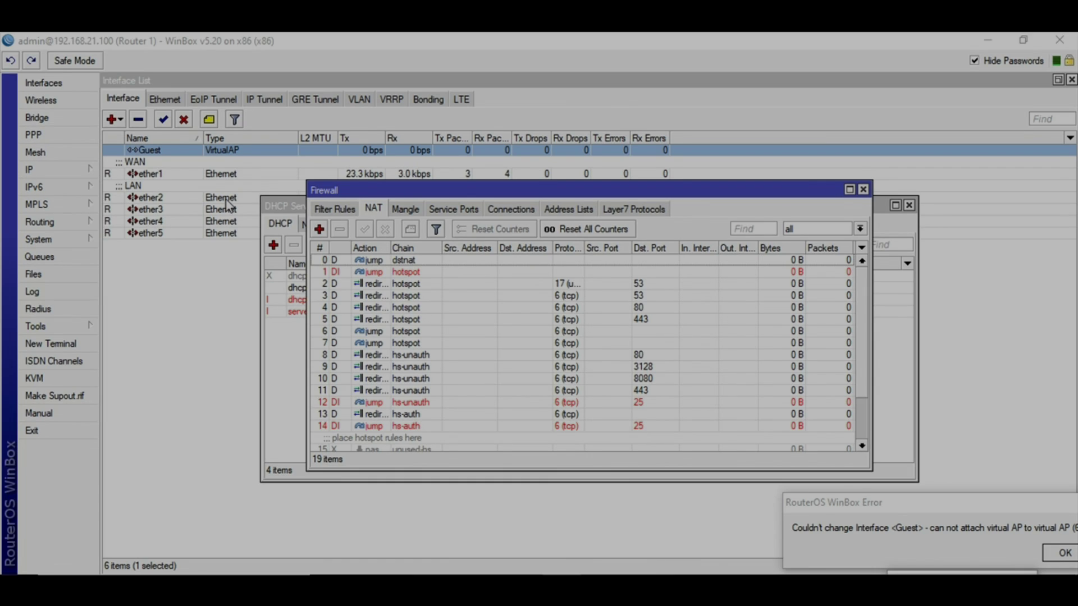
Create simple queue 'Guest WIFI' for 10.120.120.0/24 with max limits 1M upload, 2M download
click(38, 257)
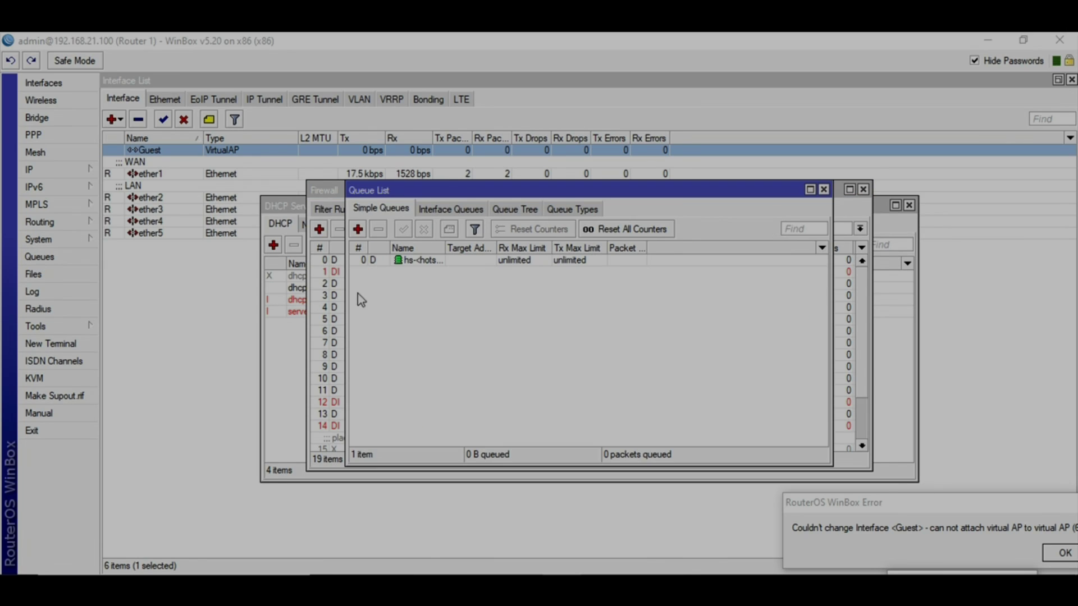
click(358, 231)
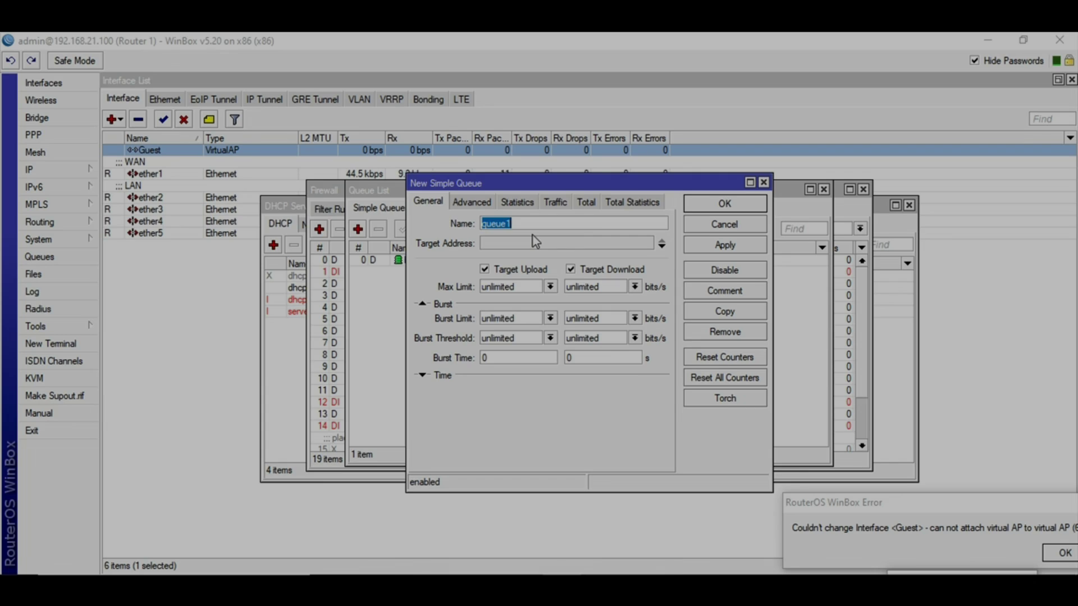
text(Guest WIFI)
key(Tab)
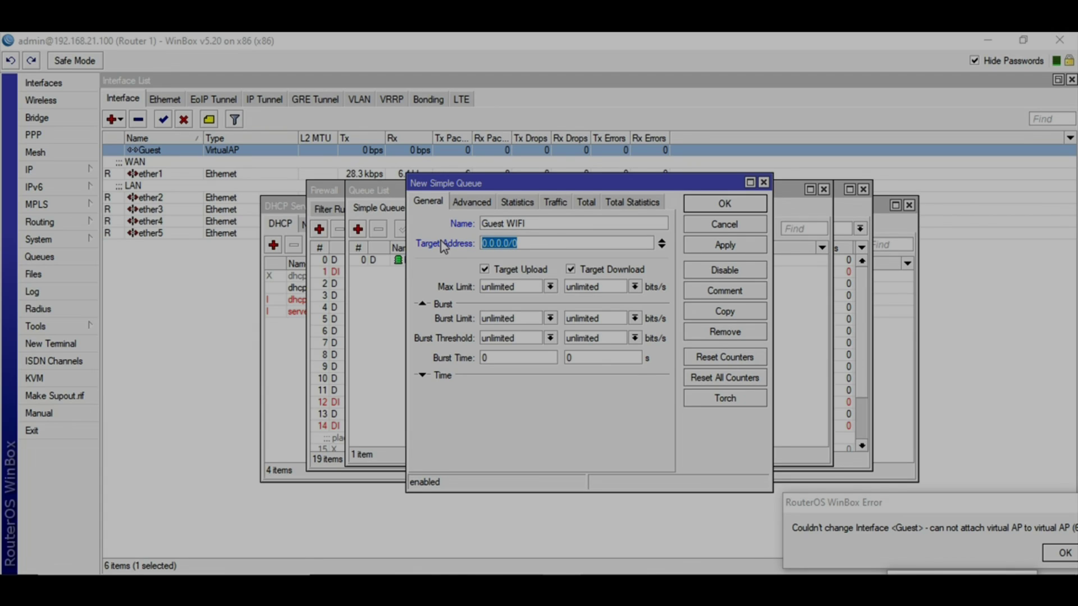
text(10.120.120.0/24)
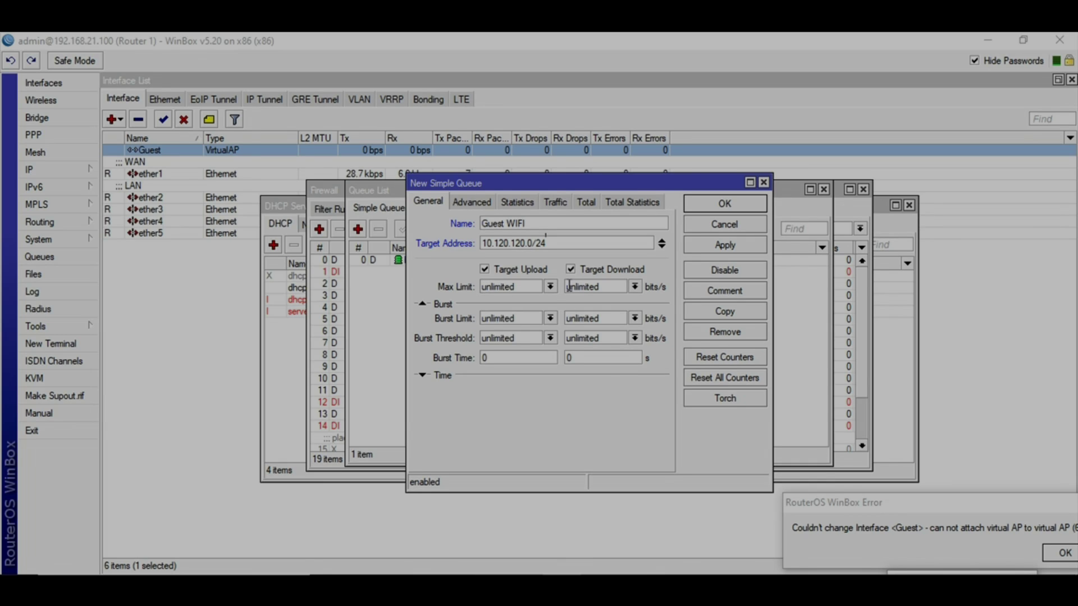
click(553, 288)
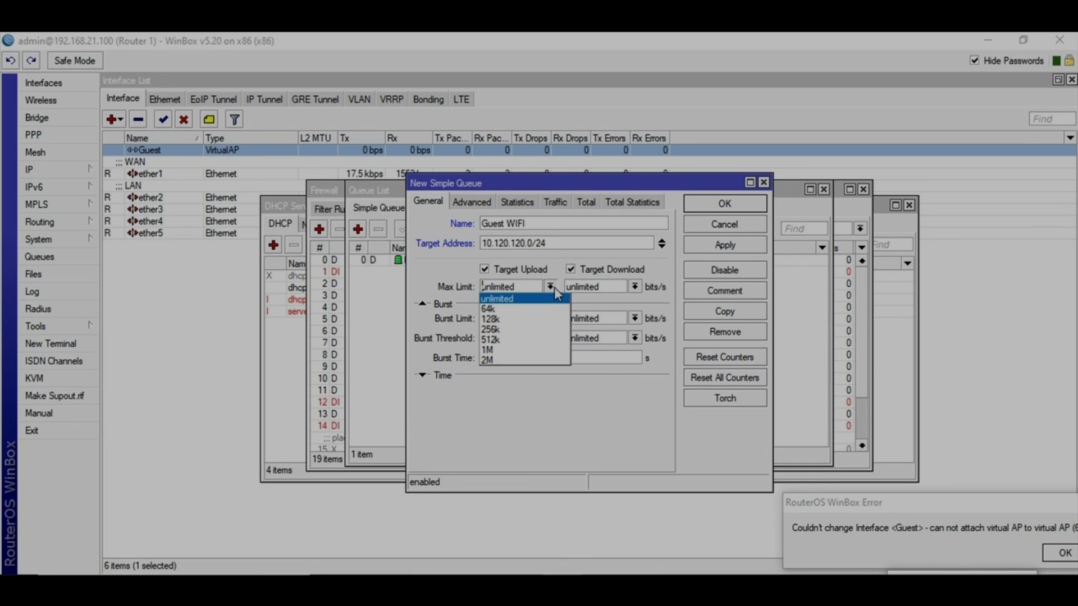
click(511, 351)
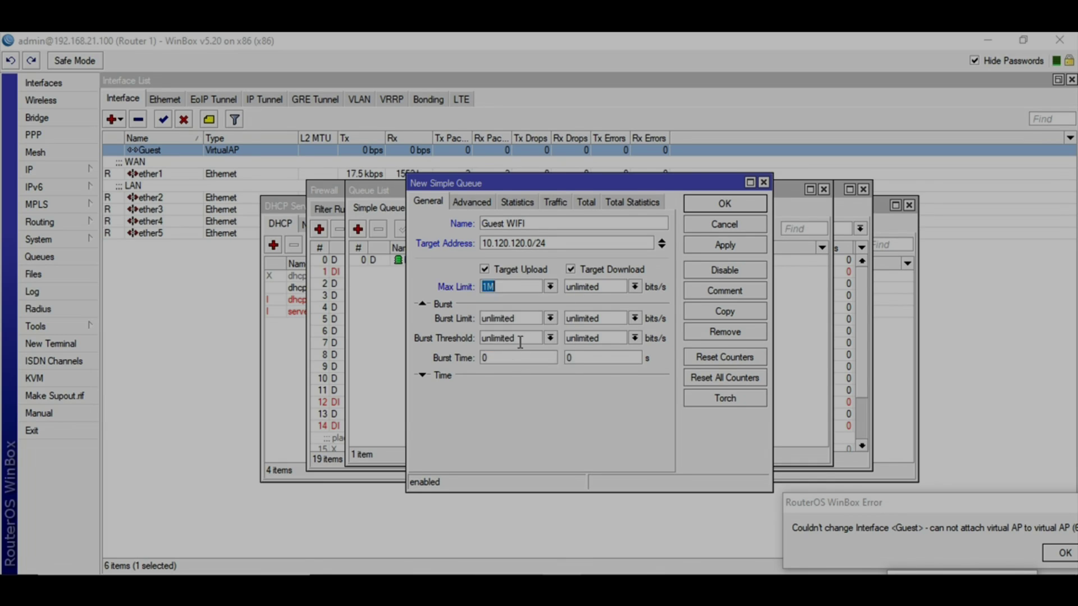
click(635, 287)
click(604, 369)
click(709, 244)
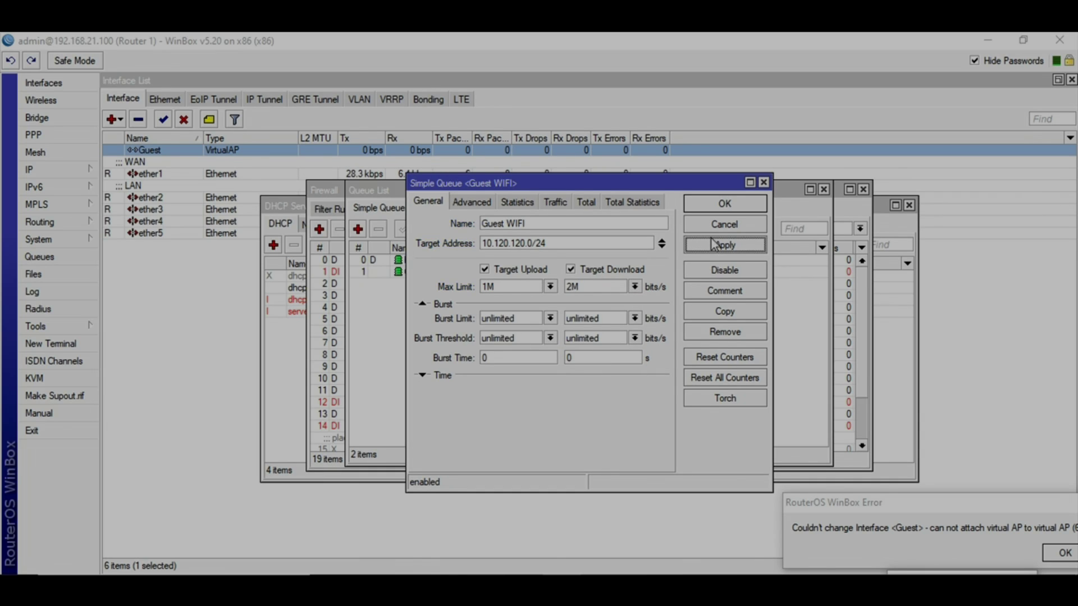
click(723, 206)
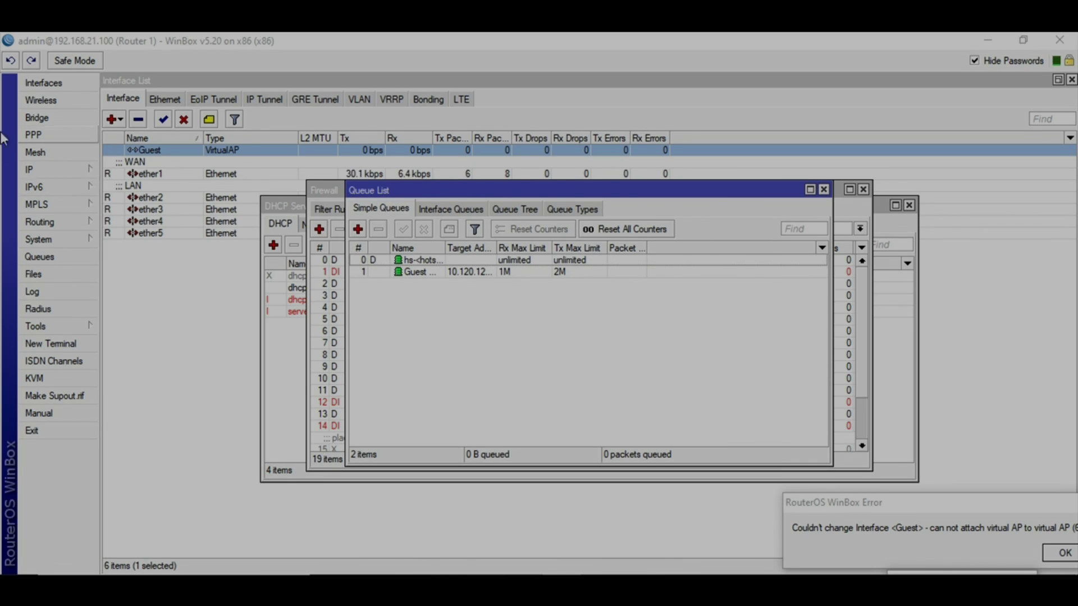
Show the wireless Registration list to check for connected clients
click(49, 105)
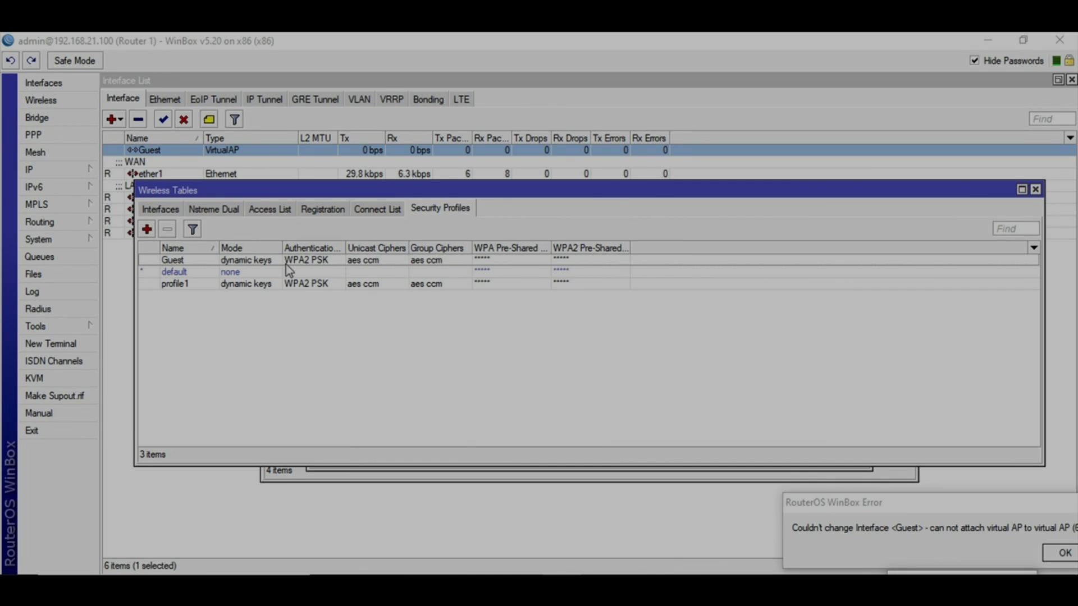
click(323, 208)
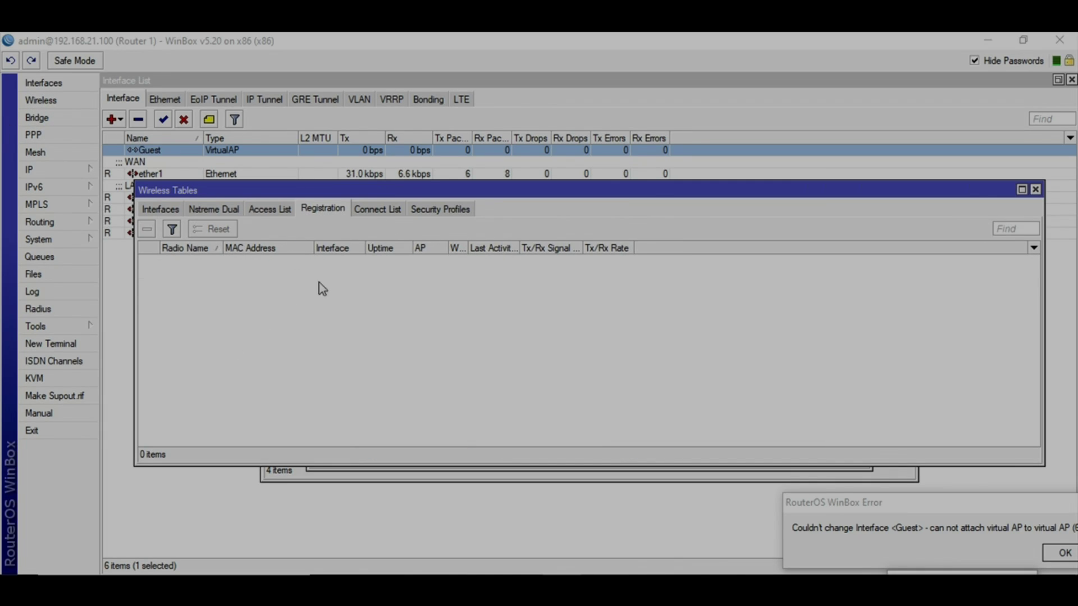